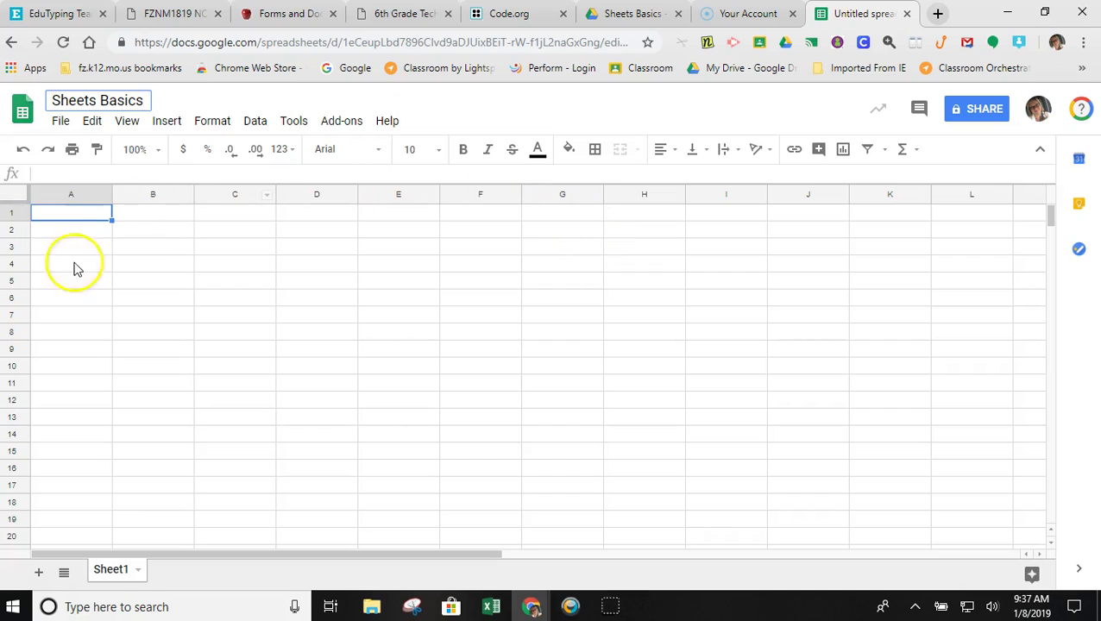
- Confirm the spreadsheet title Sheets Basics and highlight the whole of column A
{"action": "left_click", "coordinate": [59, 201]}
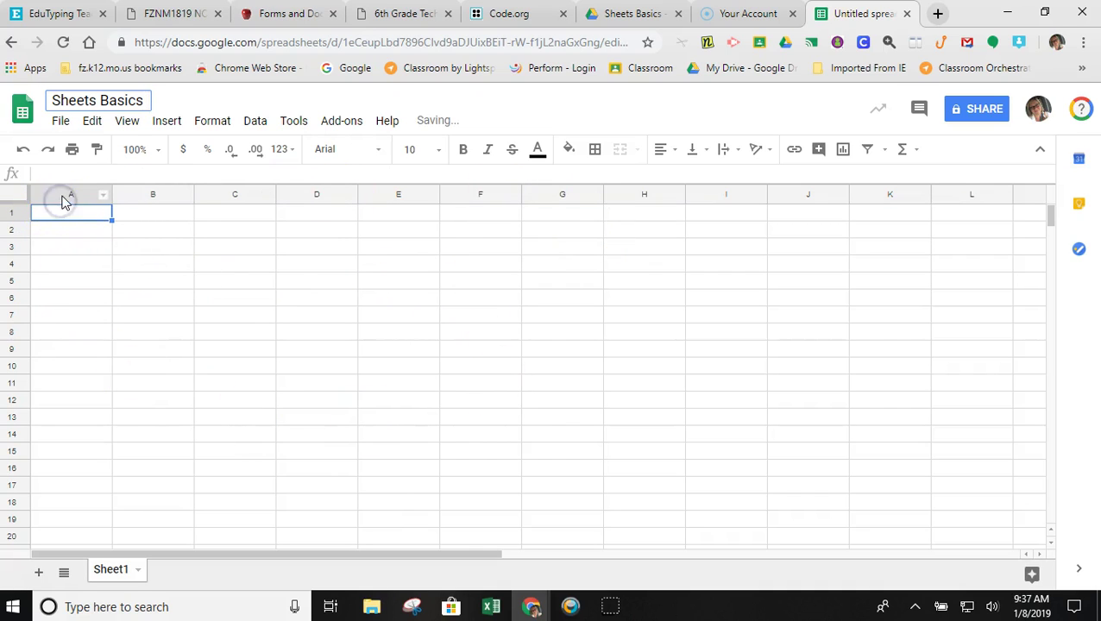
{"action": "left_click", "coordinate": [68, 193]}
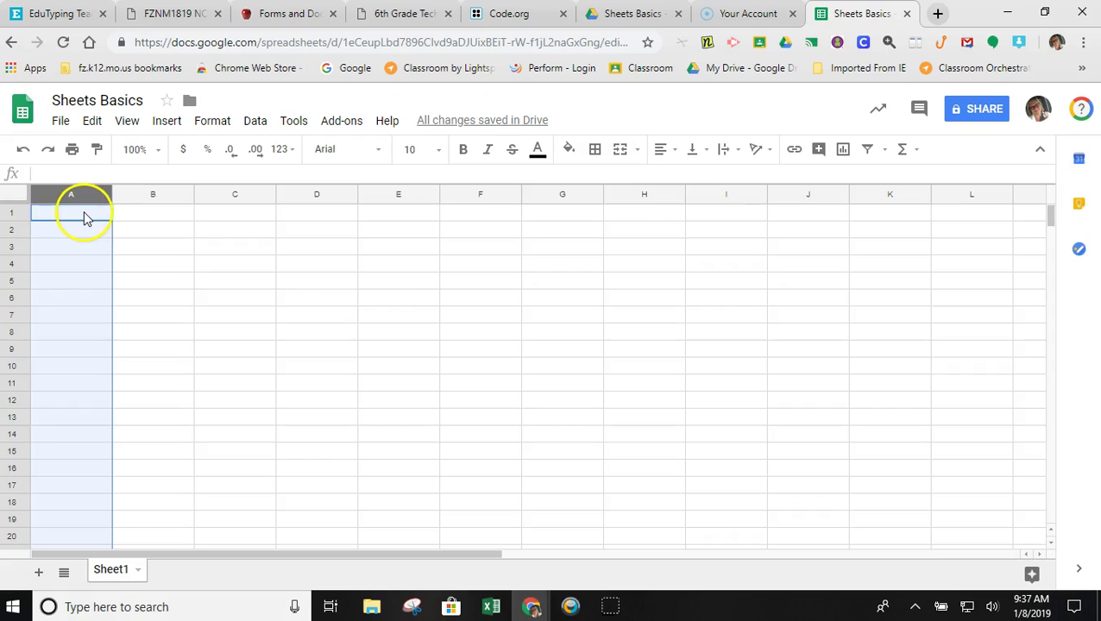
{"action": "left_click", "coordinate": [176, 299]}
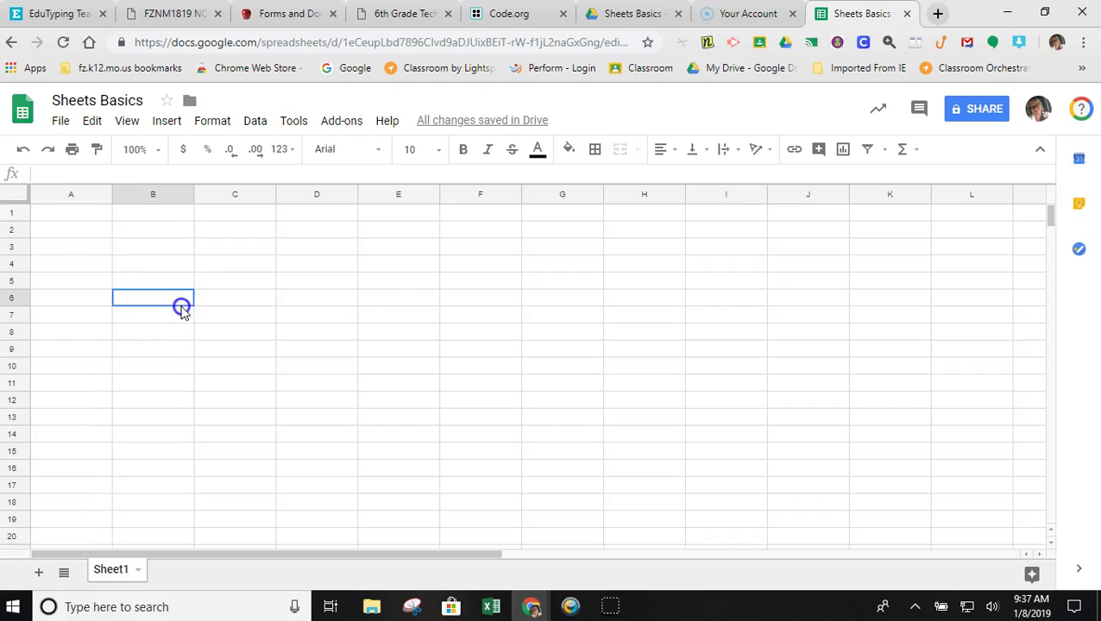
- Highlight all of row 1, and select the single cells B6, D4, D10 and B3 one after another
{"action": "left_click", "coordinate": [12, 212]}
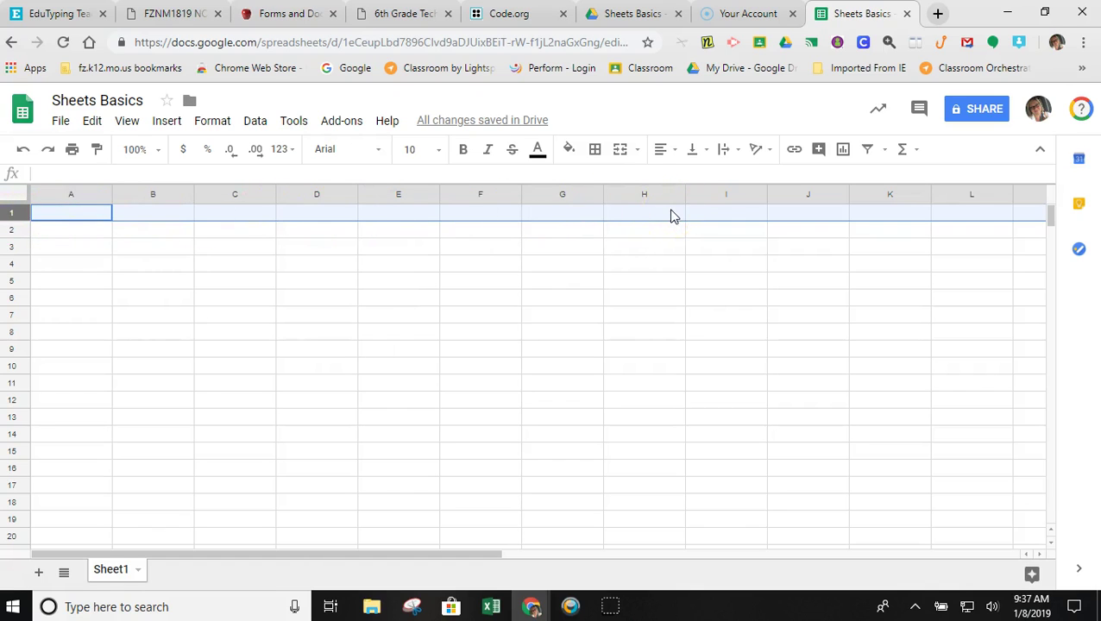
{"action": "left_click", "coordinate": [145, 302]}
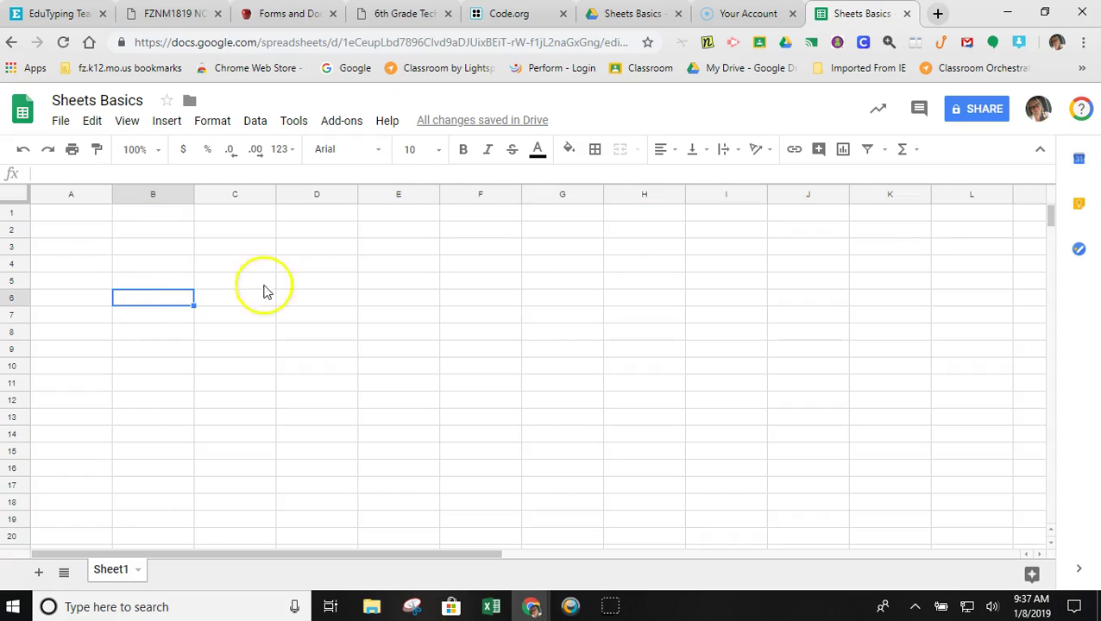
{"action": "left_click", "coordinate": [326, 263]}
{"action": "left_click", "coordinate": [325, 365]}
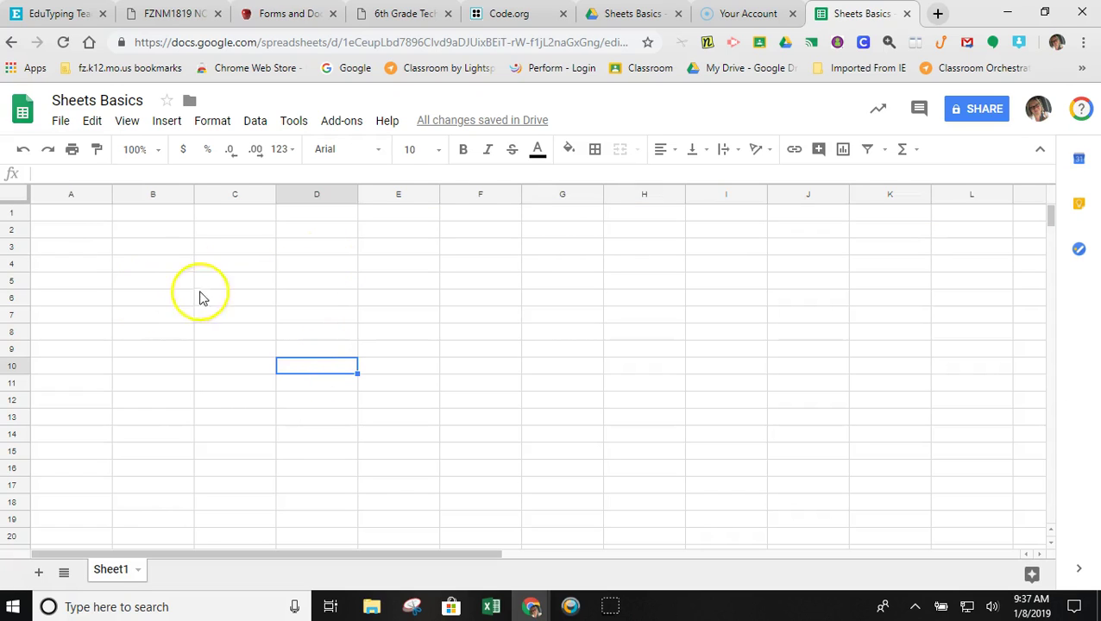
{"action": "left_click", "coordinate": [156, 247]}
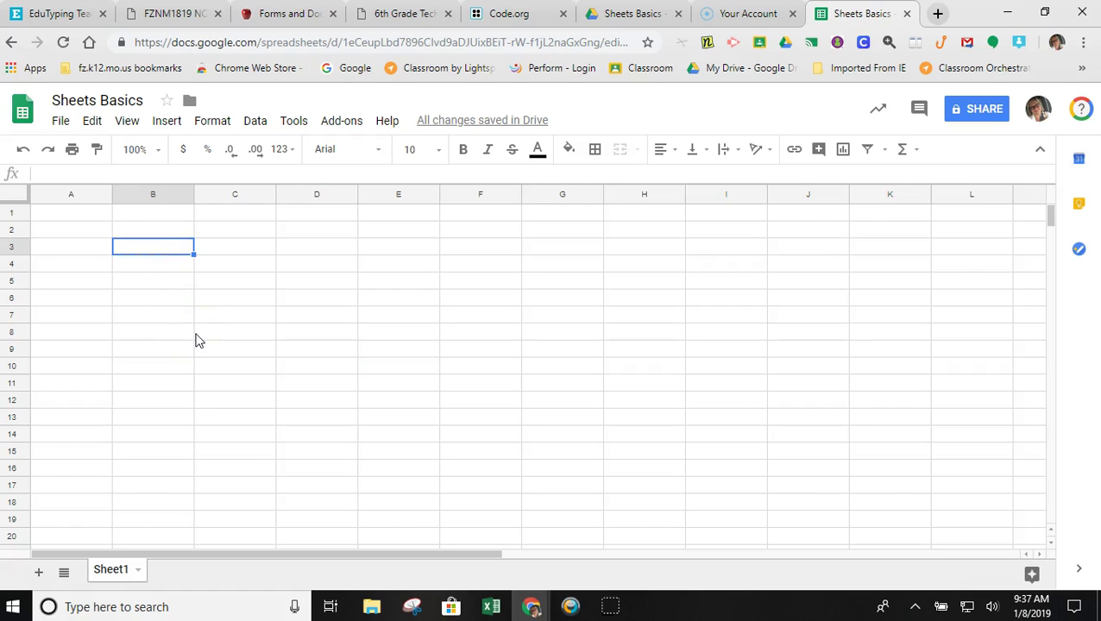
- Enter the column headers Teacher in cell A1 and Room # in cell B1
{"action": "left_click", "coordinate": [92, 214]}
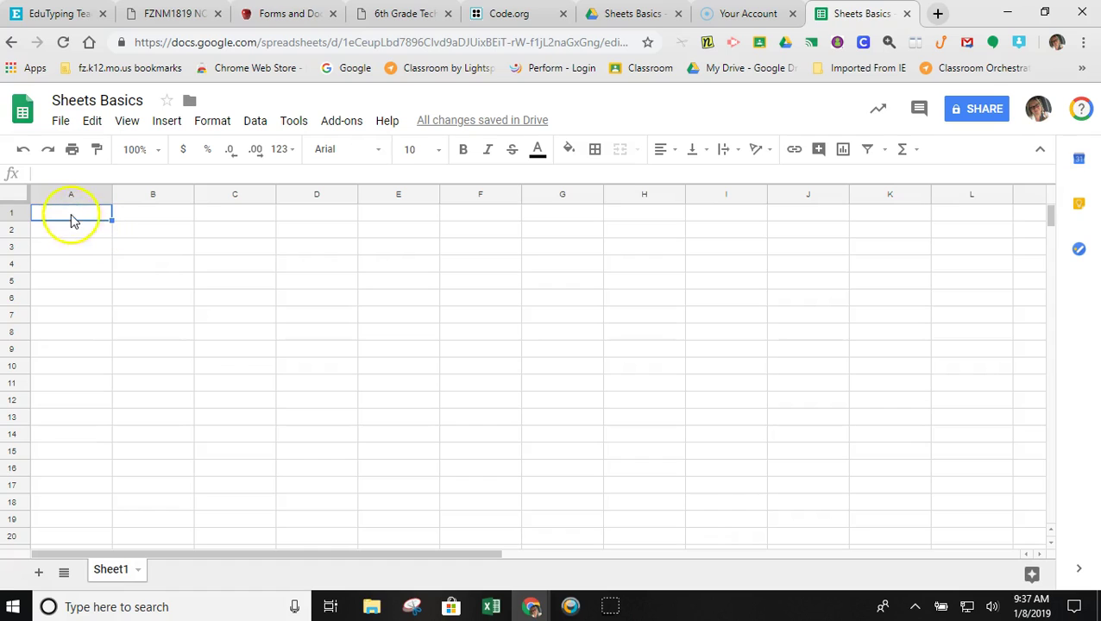
{"action": "type", "text": "Teacher"}
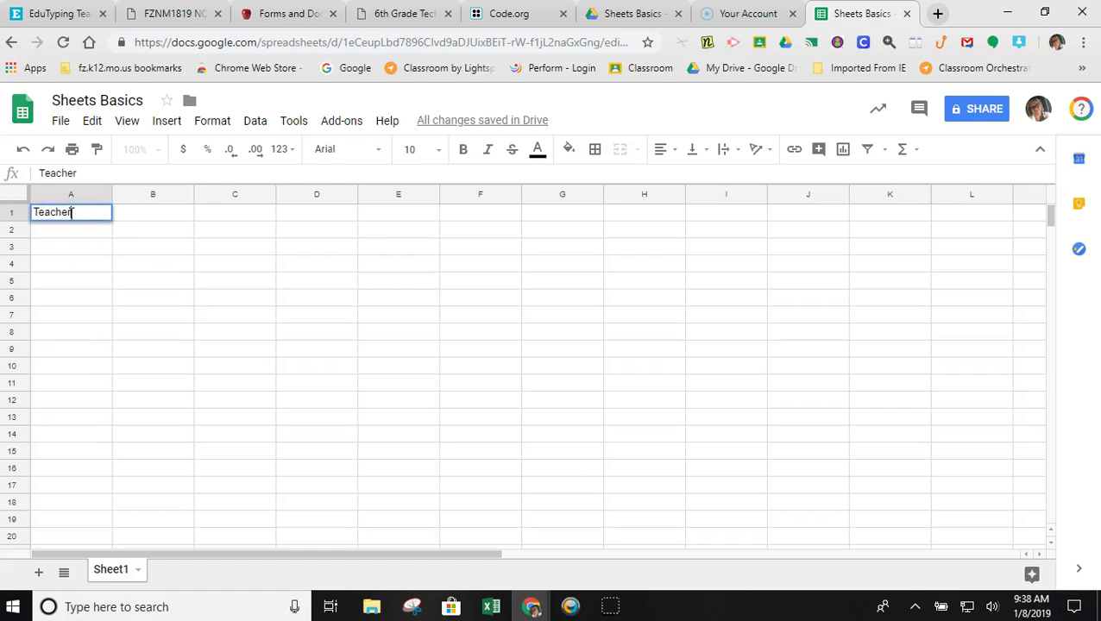
{"action": "left_click", "coordinate": [68, 214]}
{"action": "key", "text": "Tab"}
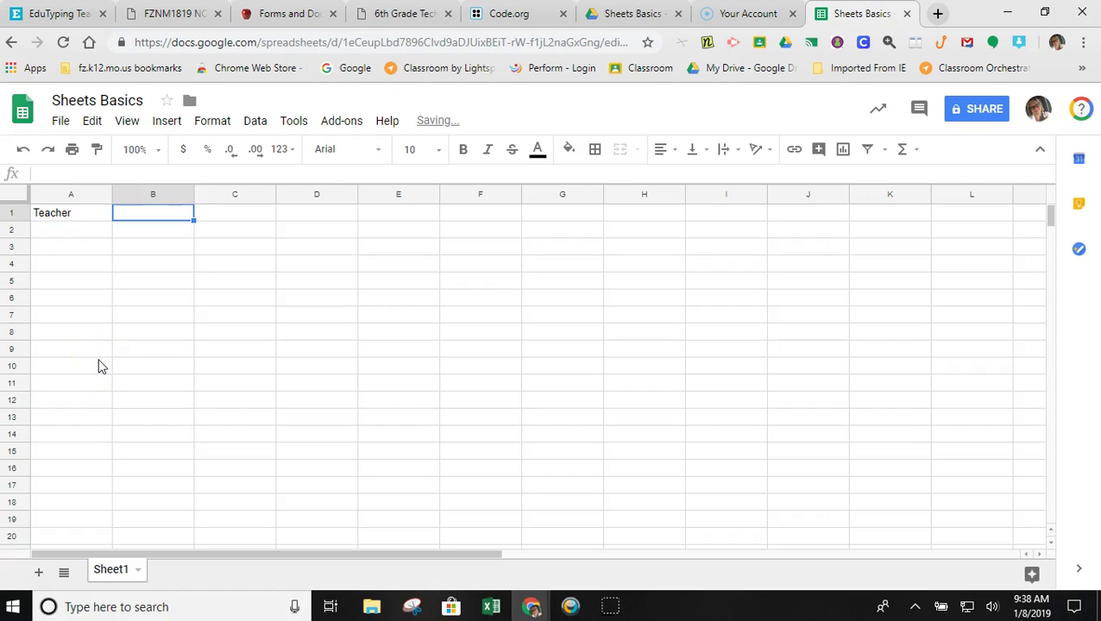
{"action": "type", "text": "Room "}
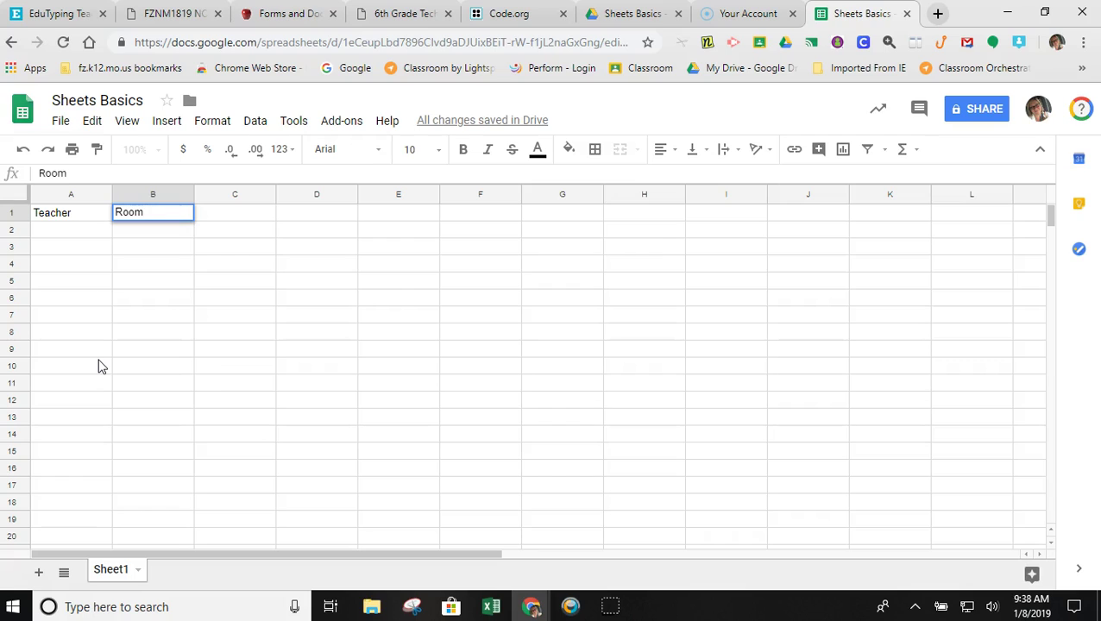
{"action": "type", "text": "#"}
{"action": "key", "text": "Tab"}
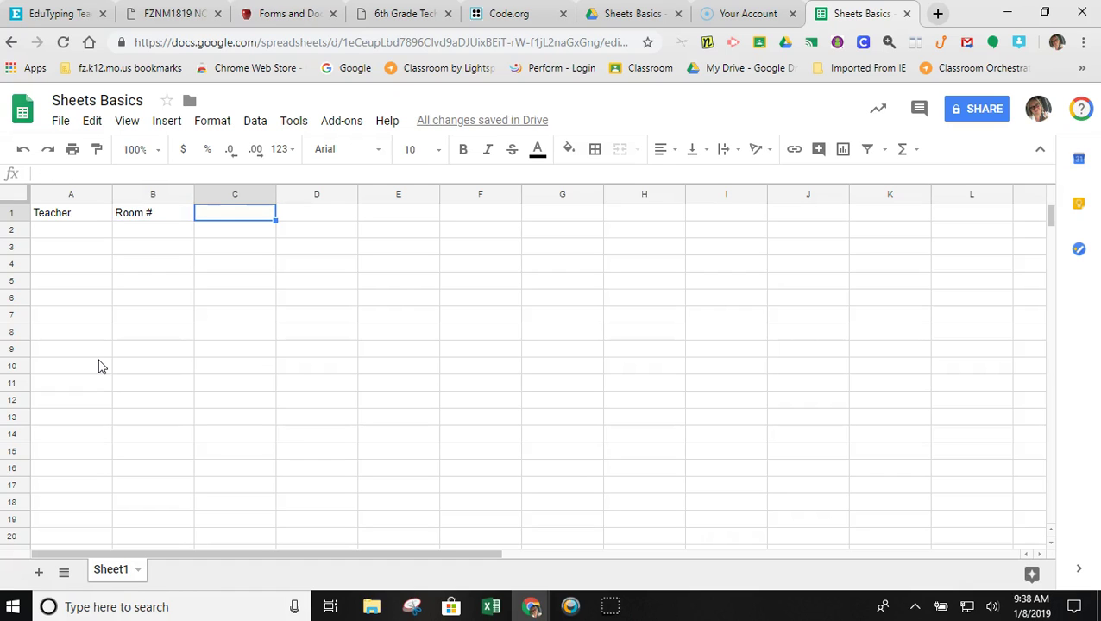
- Move cell by cell across row 1 from A1 to C1, and return to A2 at the start of the next row
{"action": "left_click", "coordinate": [53, 229]}
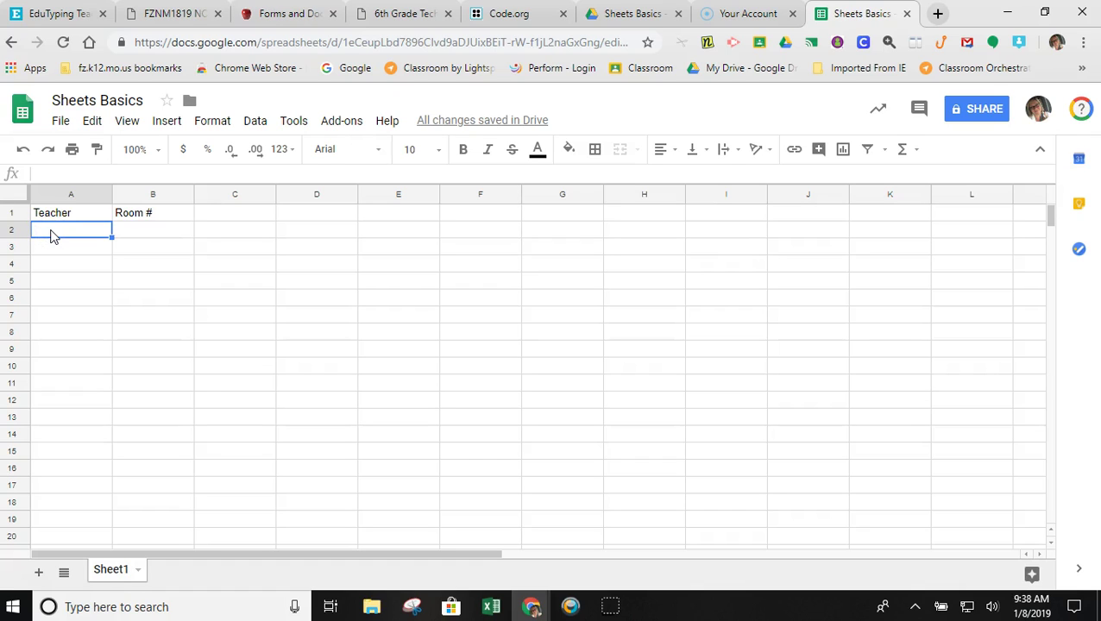
{"action": "left_click", "coordinate": [73, 214]}
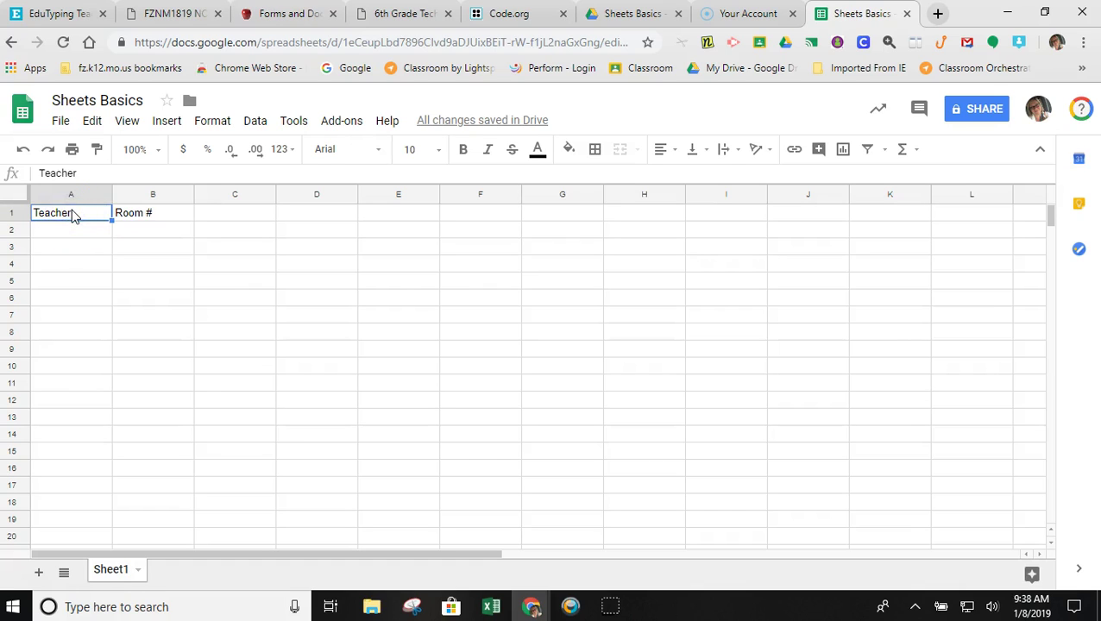
{"action": "key", "text": "Tab"}
{"action": "key", "text": "Tab"}
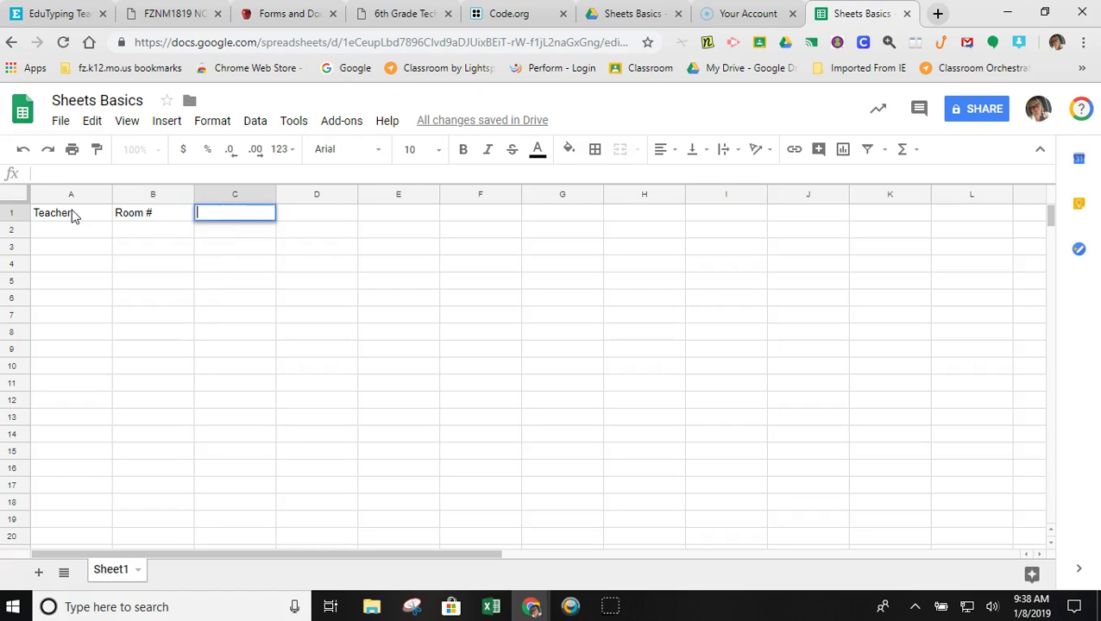
{"action": "key", "text": "Return"}
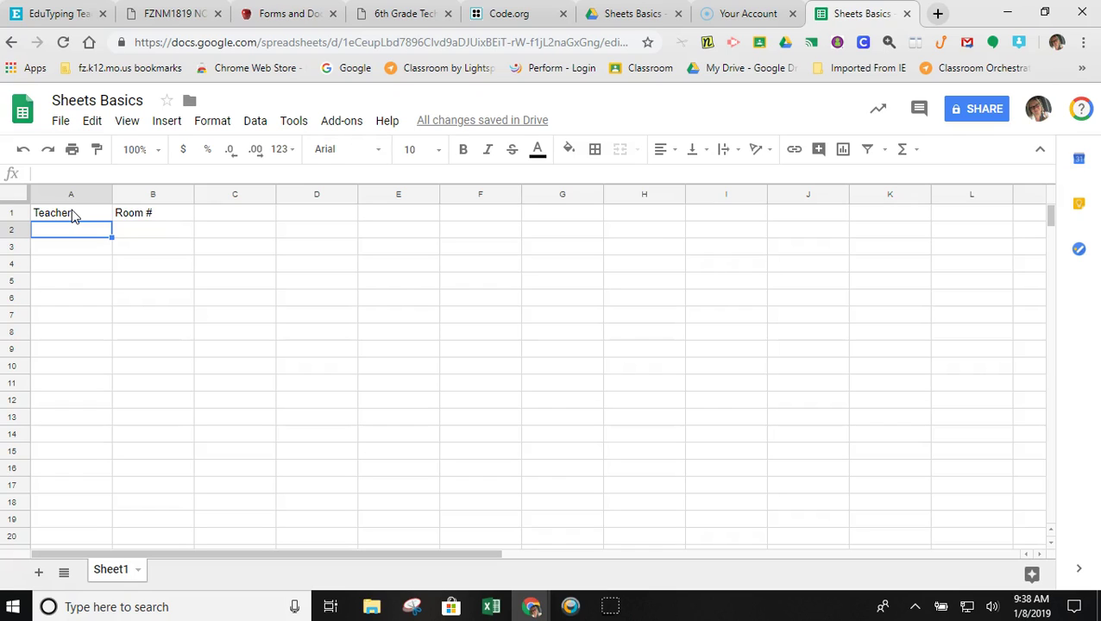
- Enter the first teacher's surname in A2 with room number 313 in B2
{"action": "type", "text": "Camp"}
{"action": "key", "text": "Tab"}
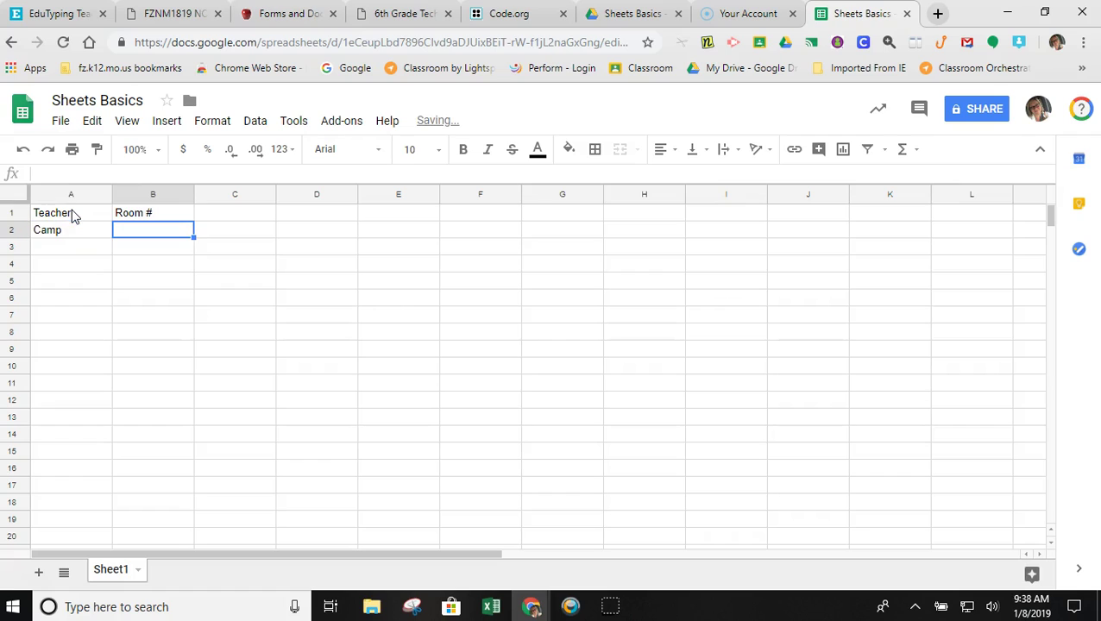
{"action": "type", "text": "313"}
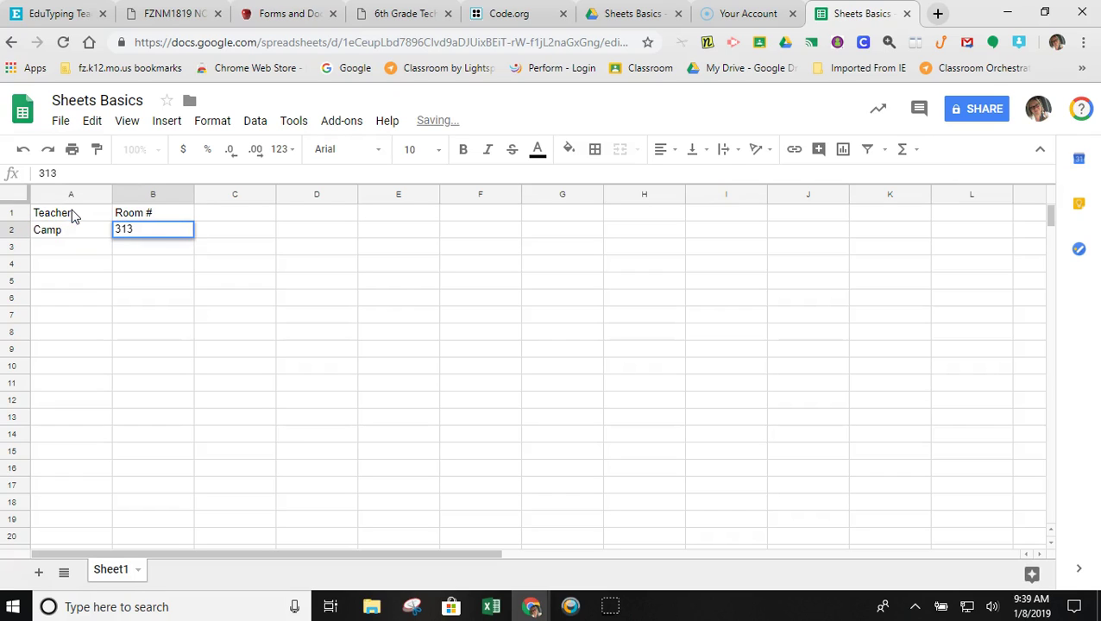
{"action": "key", "text": "Return"}
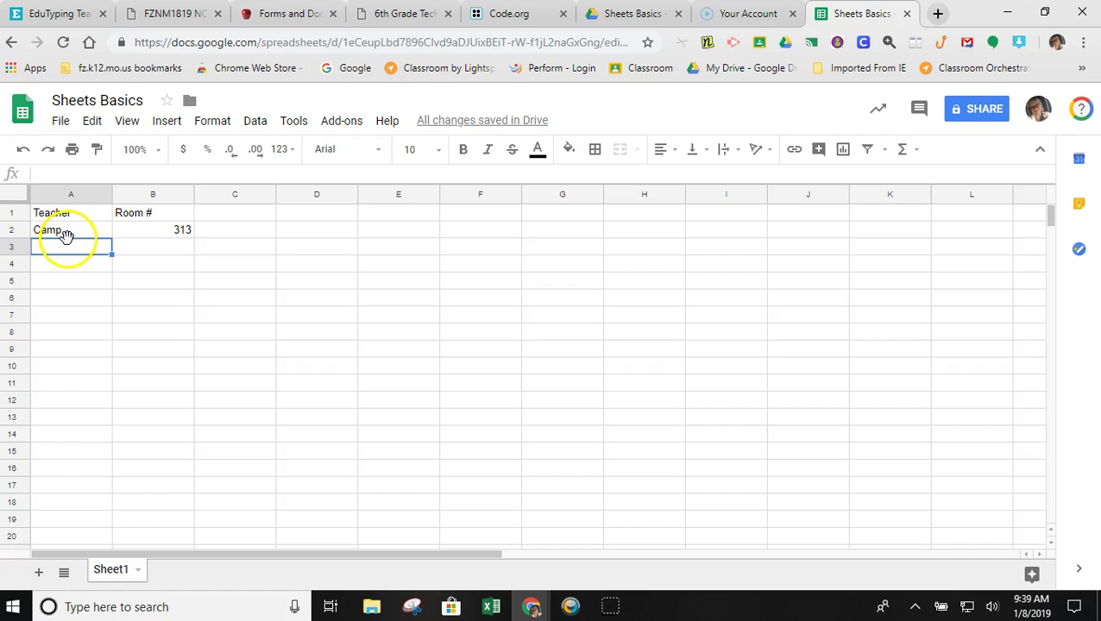
- Enter the second teacher's surname in A3 with room number 311 in B3, and move on to row 4
{"action": "type", "text": "Lind"}
{"action": "key", "text": "Tab"}
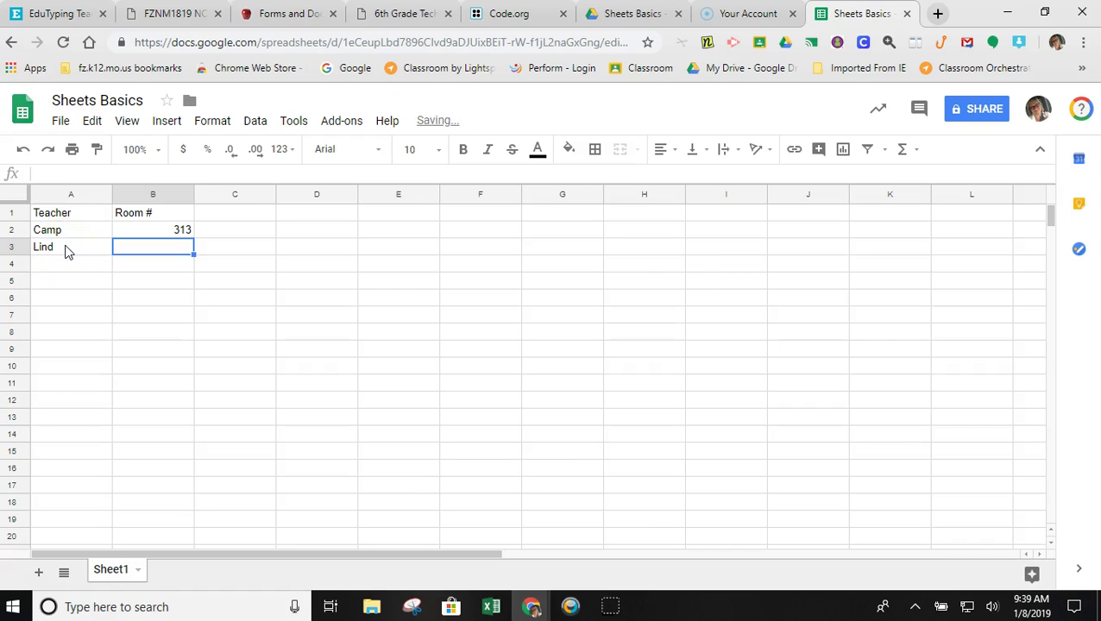
{"action": "type", "text": "311"}
{"action": "key", "text": "Tab"}
{"action": "key", "text": "Tab"}
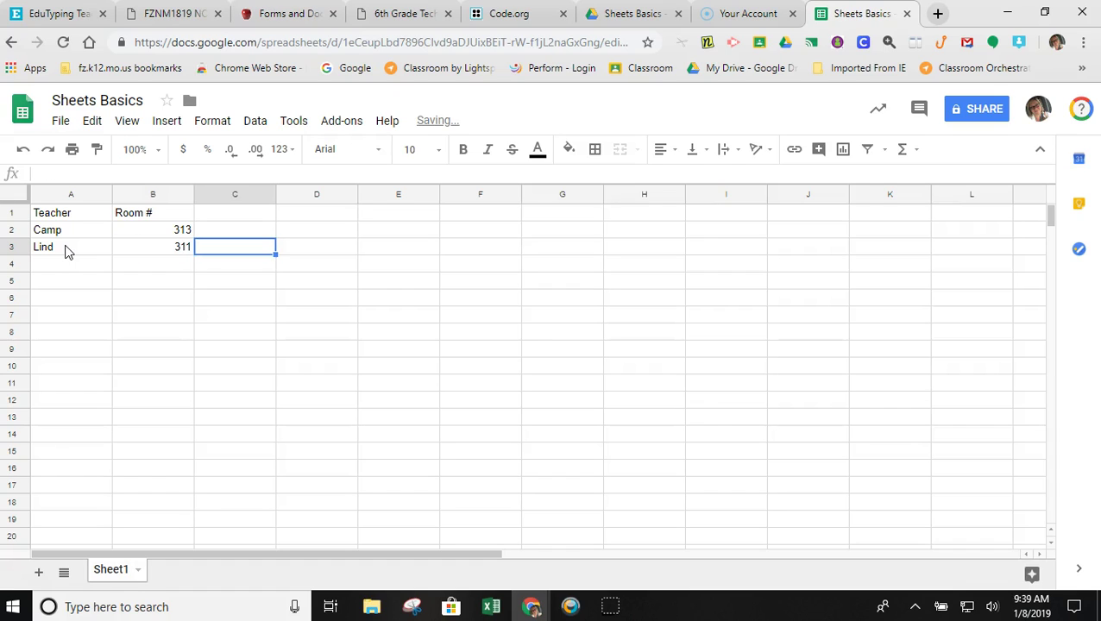
{"action": "key", "text": "Return"}
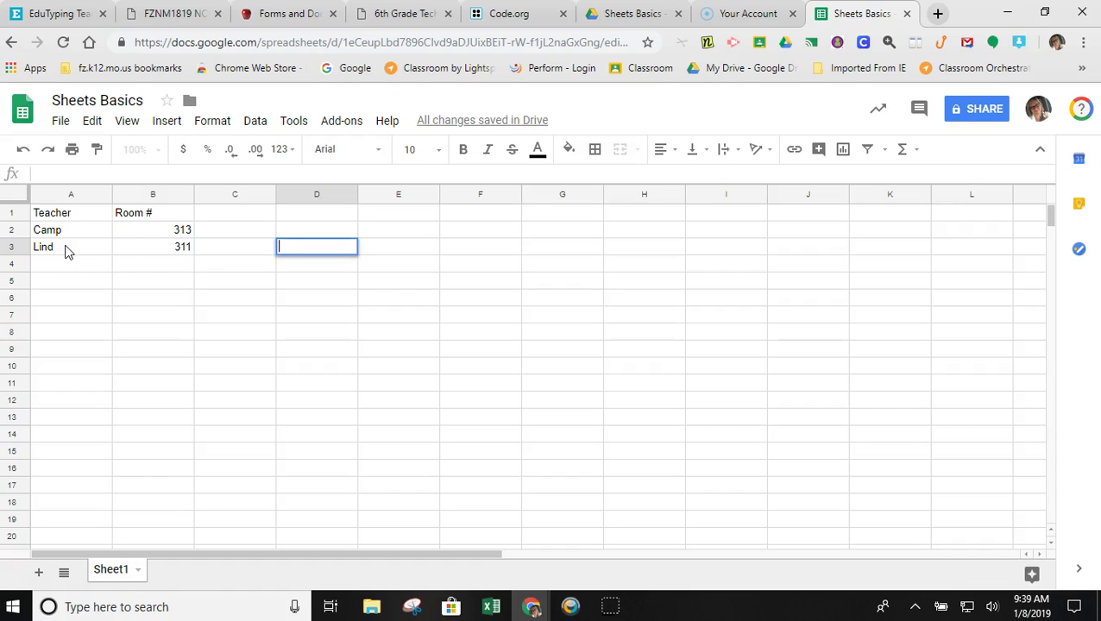
{"action": "key", "text": "Return"}
- Enter the third teacher's surname in A4, correcting its spelling, with room number 308 in B4
{"action": "type", "text": "McColloum"}
{"action": "key", "text": "BackSpace"}
{"action": "key", "text": "BackSpace"}
{"action": "key", "text": "BackSpace"}
{"action": "type", "text": "um"}
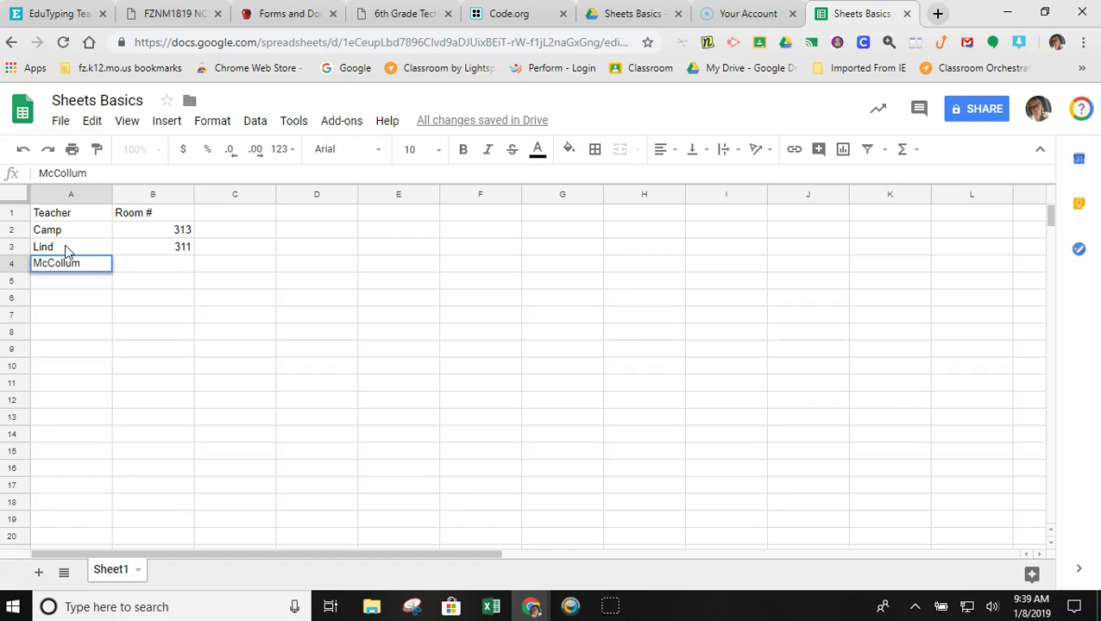
{"action": "key", "text": "Tab"}
{"action": "type", "text": "3"}
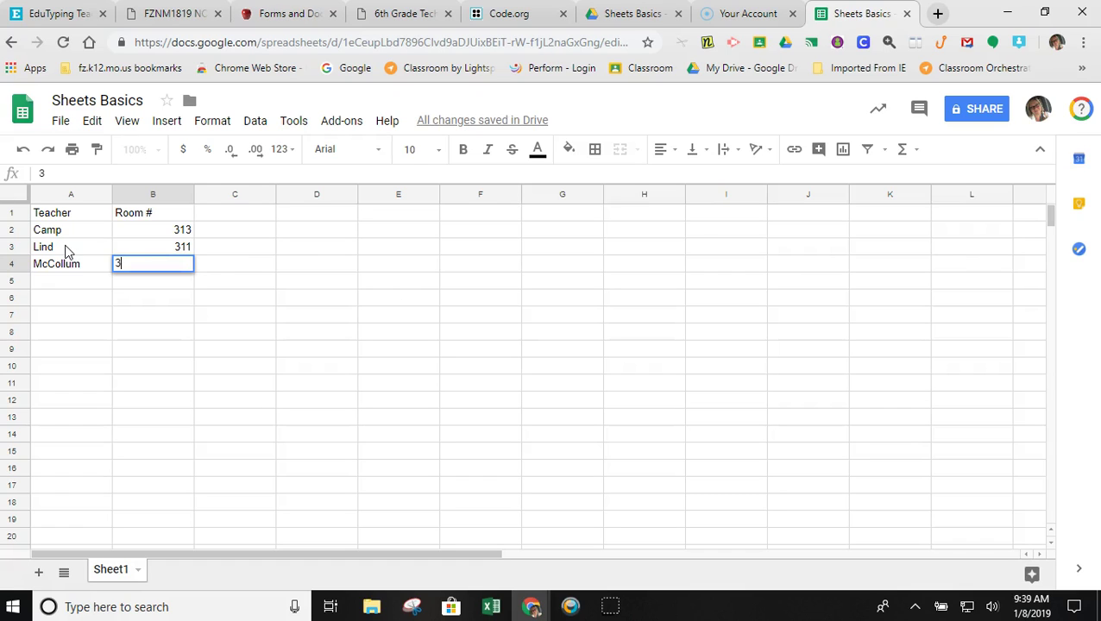
{"action": "type", "text": "08"}
{"action": "key", "text": "Tab"}
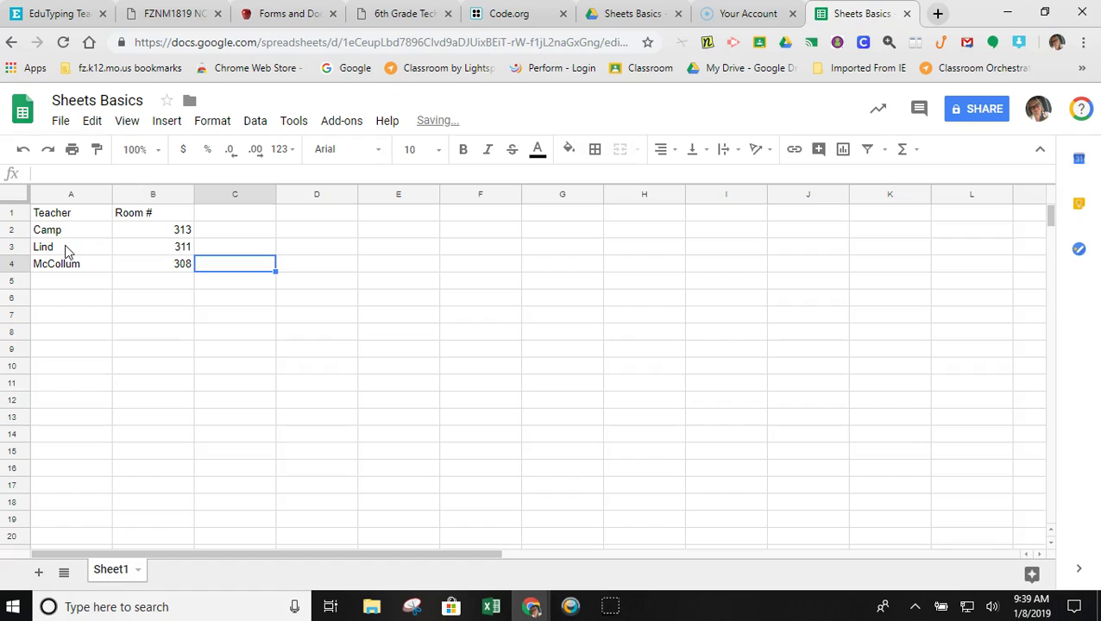
{"action": "key", "text": "Return"}
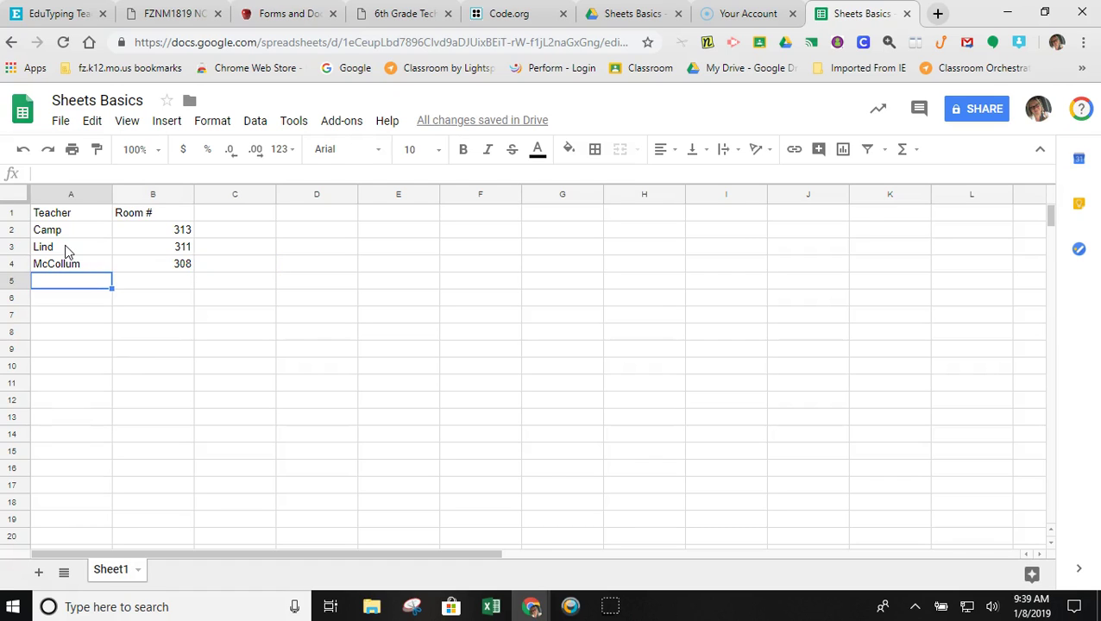
- Enter the fourth teacher's surname in A5 with room number 411 in B5
{"action": "type", "text": "Cole"}
{"action": "key", "text": "BackSpace"}
{"action": "key", "text": "BackSpace"}
{"action": "key", "text": "BackSpace"}
{"action": "key", "text": "BackSpace"}
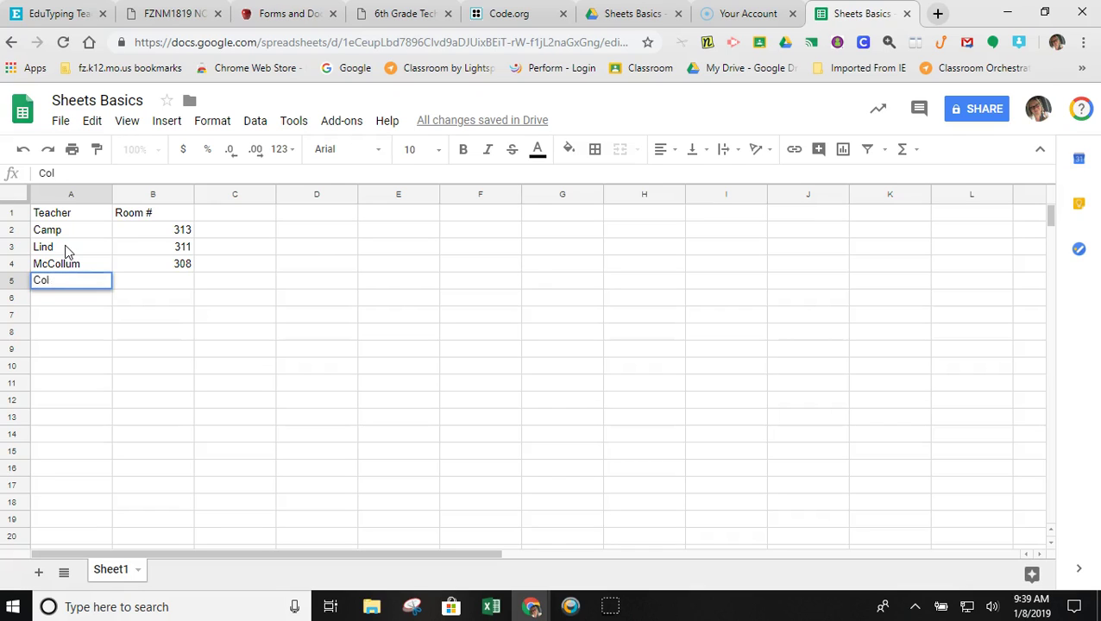
{"action": "type", "text": "C"}
{"action": "type", "text": "ole"}
{"action": "key", "text": "Tab"}
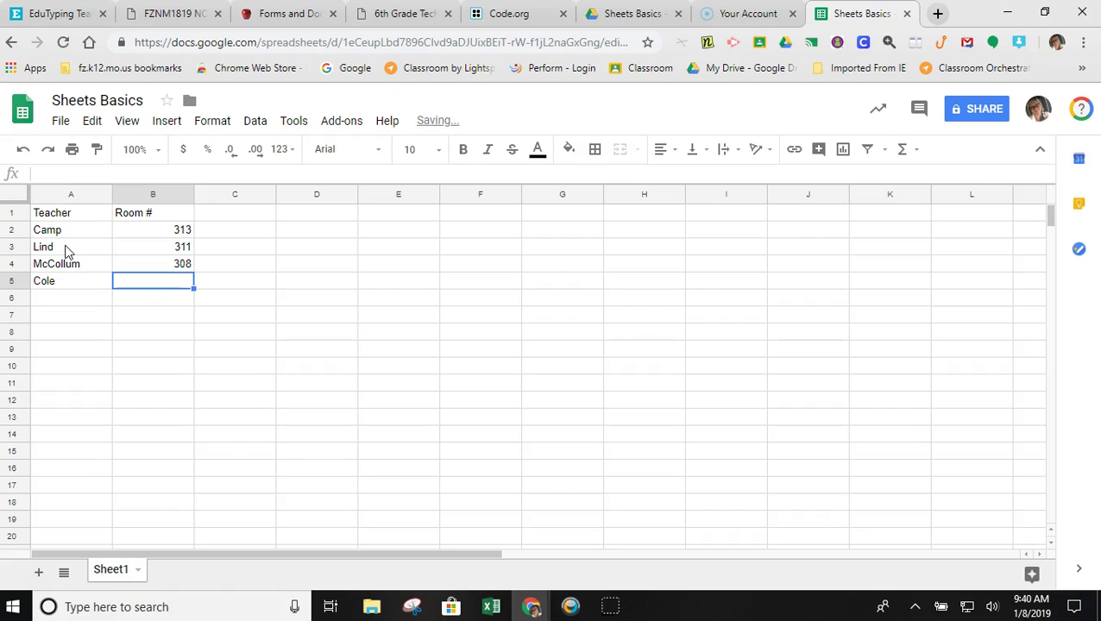
{"action": "type", "text": "411"}
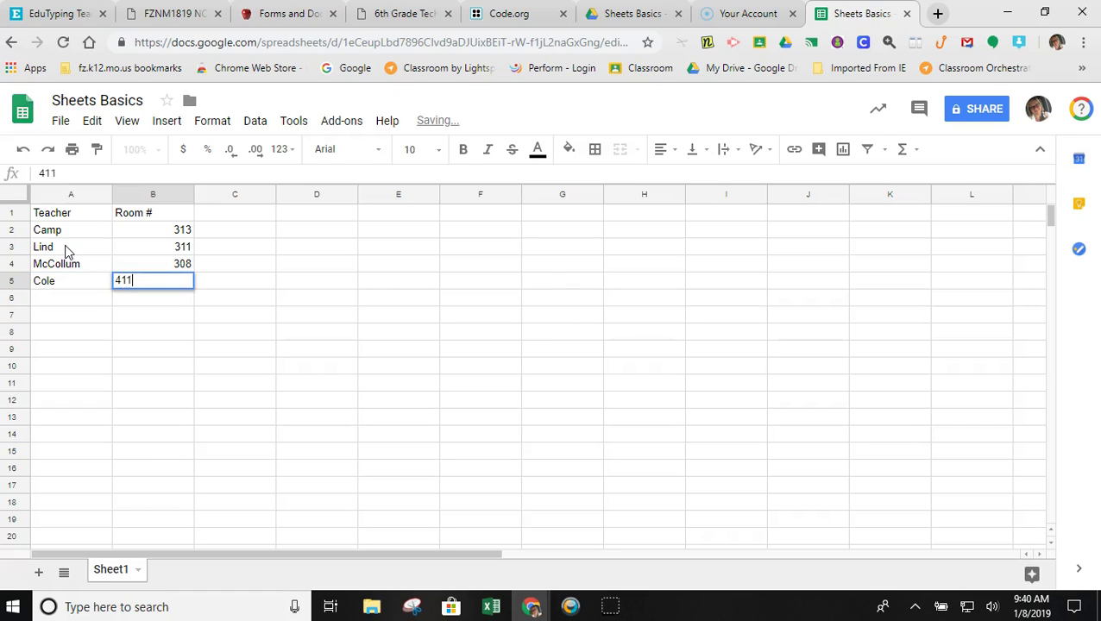
{"action": "key", "text": "Return"}
- Fill A6 with the same surname as in A2 using the autocomplete suggestion, and enter room number 202 in B6
{"action": "type", "text": "Ca"}
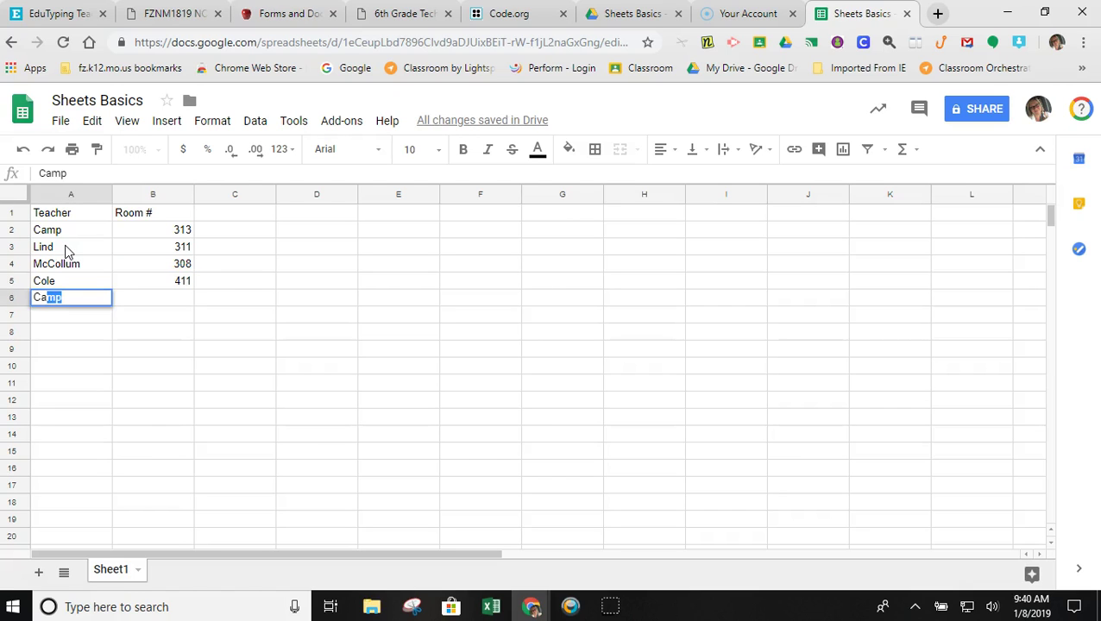
{"action": "key", "text": "BackSpace"}
{"action": "key", "text": "BackSpace"}
{"action": "type", "text": "a"}
{"action": "key", "text": "Tab"}
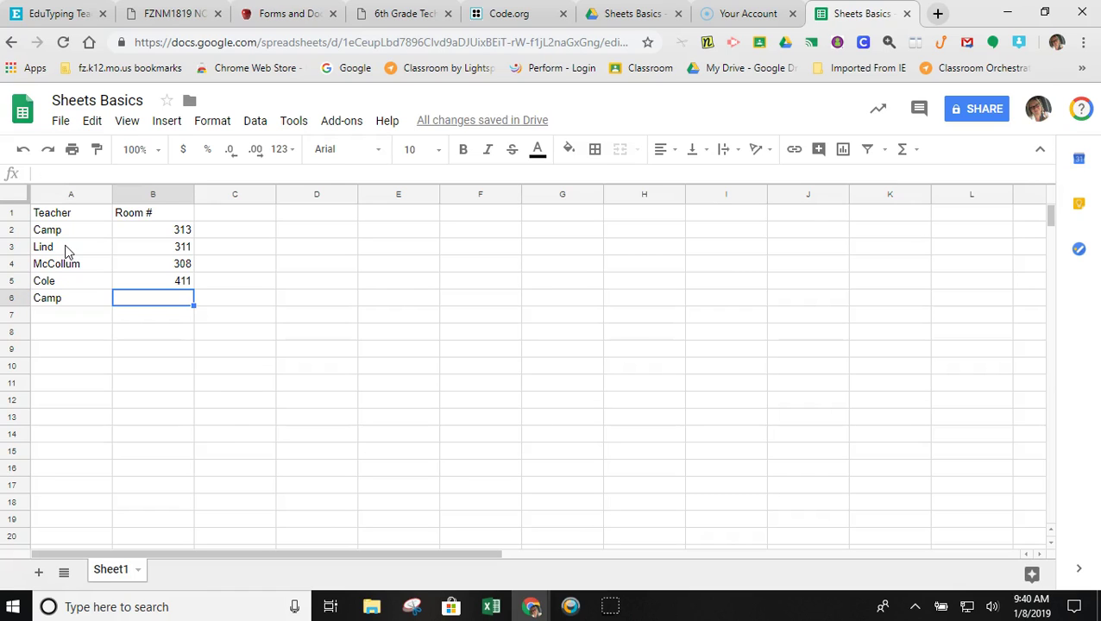
{"action": "type", "text": "202"}
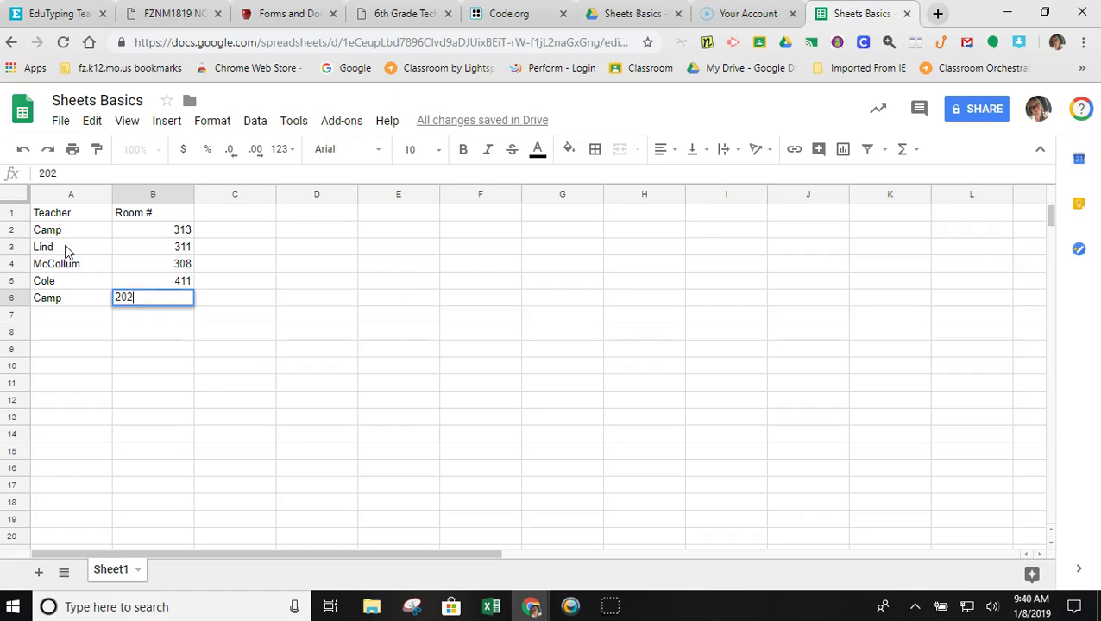
{"action": "key", "text": "Tab"}
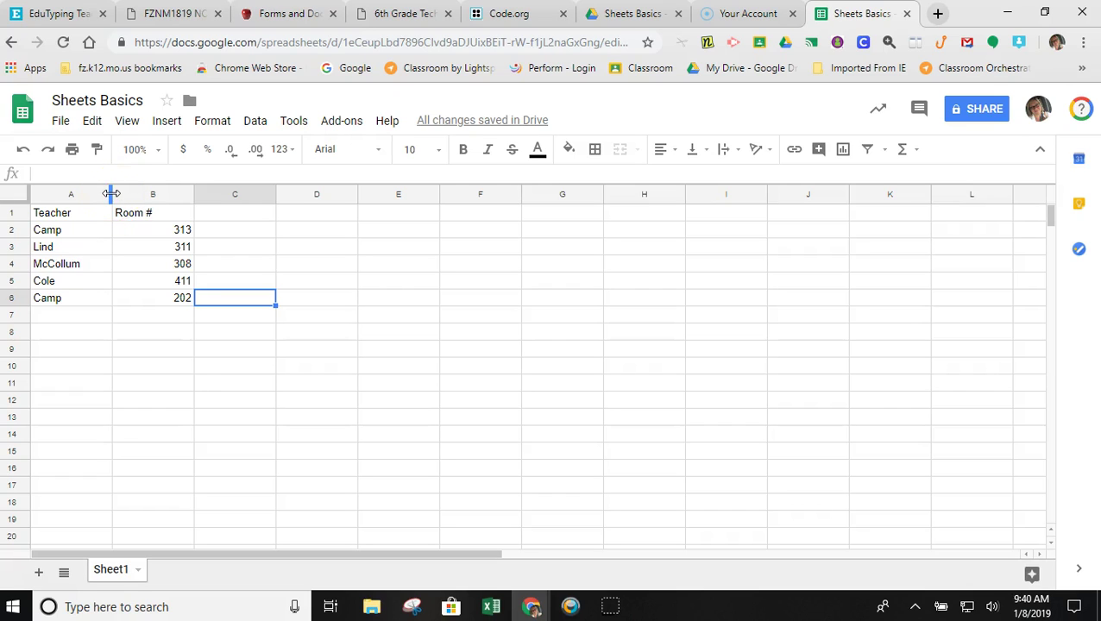
- Narrow column A slightly, and resize the whole sheet together to slightly narrower columns and slightly taller rows
{"action": "mouse_move", "coordinate": [111, 193]}
{"action": "left_mouse_down"}
{"action": "mouse_move", "coordinate": [180, 193]}
{"action": "mouse_move", "coordinate": [105, 194]}
{"action": "left_mouse_up"}
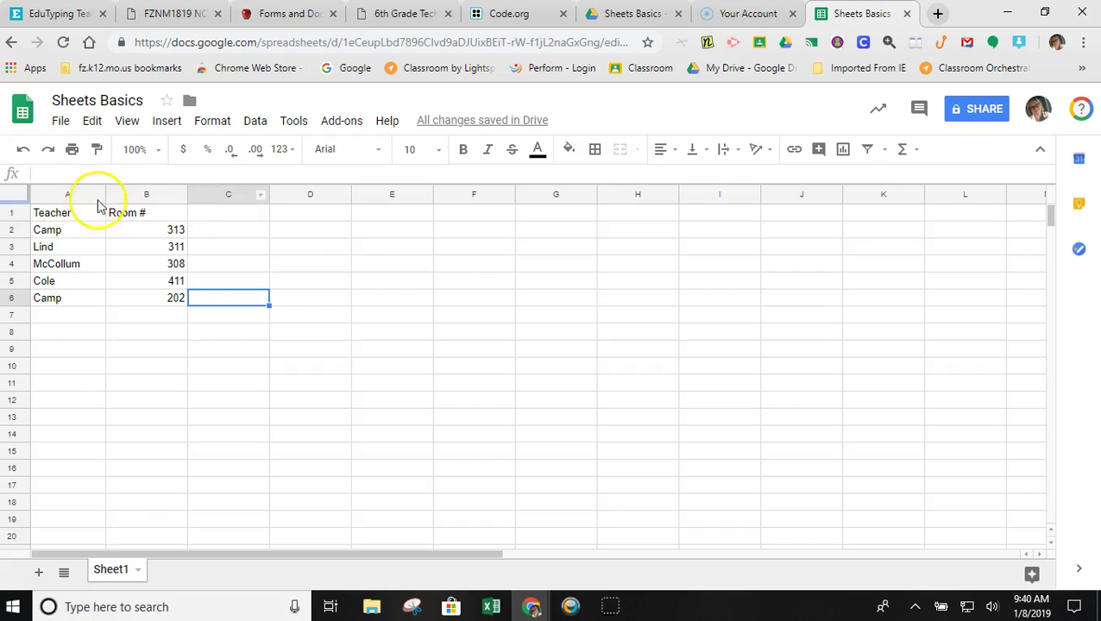
{"action": "left_click", "coordinate": [11, 198]}
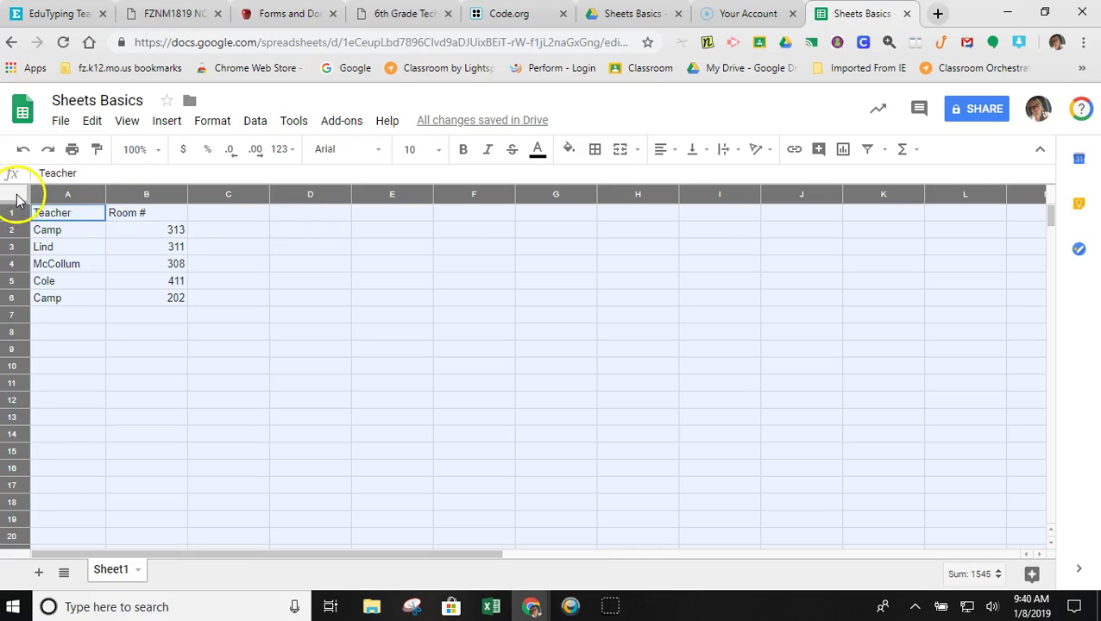
{"action": "left_click_drag", "start_coordinate": [104, 194], "coordinate": [149, 194]}
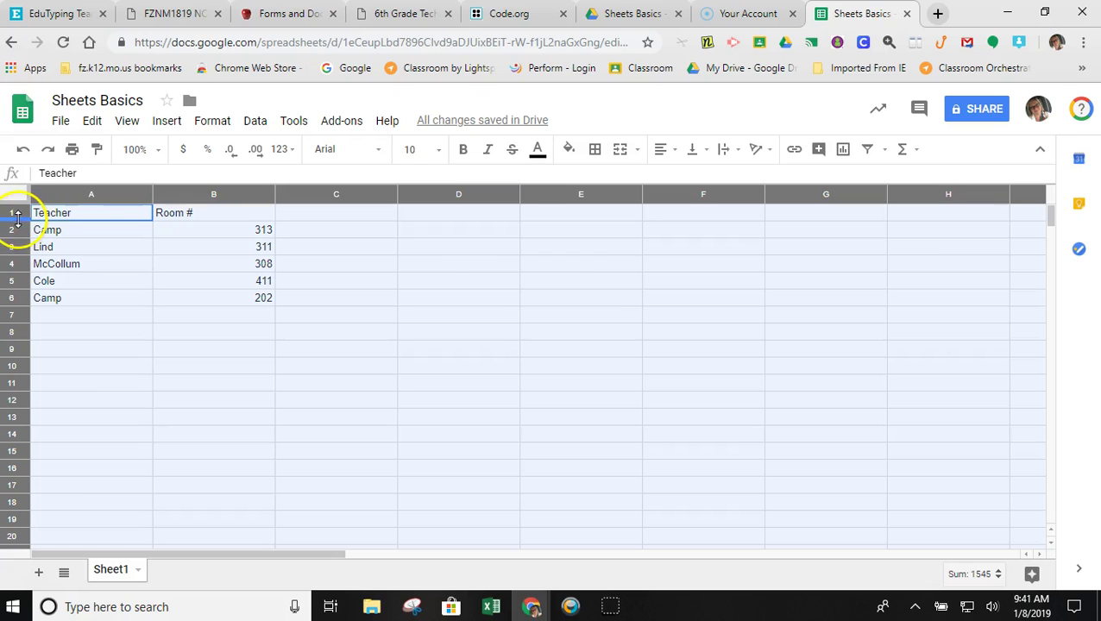
{"action": "left_click_drag", "start_coordinate": [17, 219], "coordinate": [19, 250]}
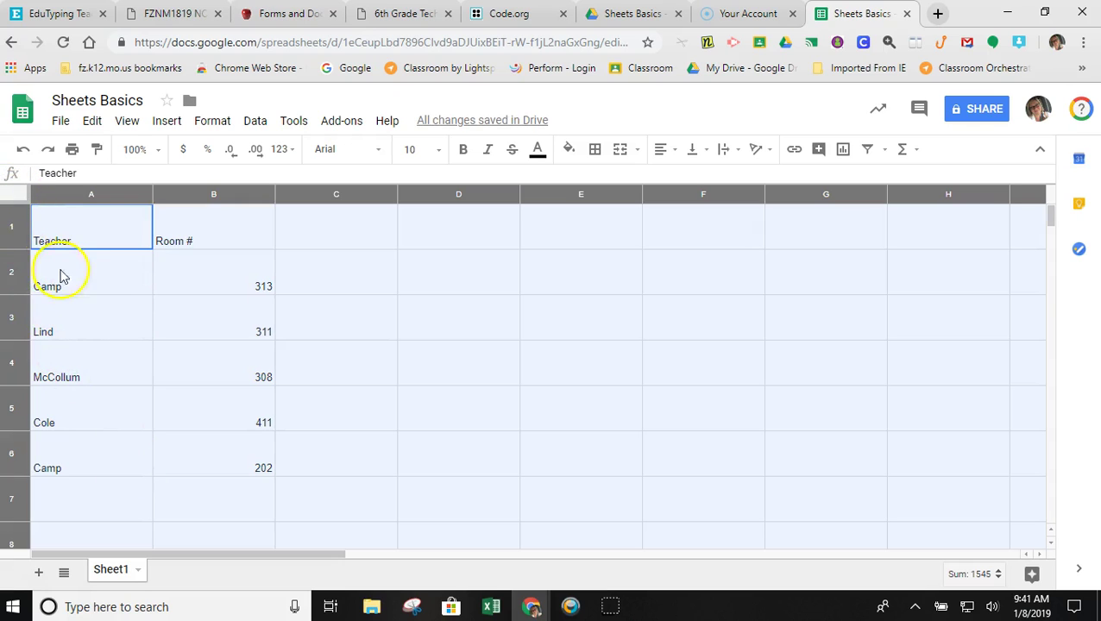
{"action": "left_click_drag", "start_coordinate": [12, 251], "coordinate": [20, 224]}
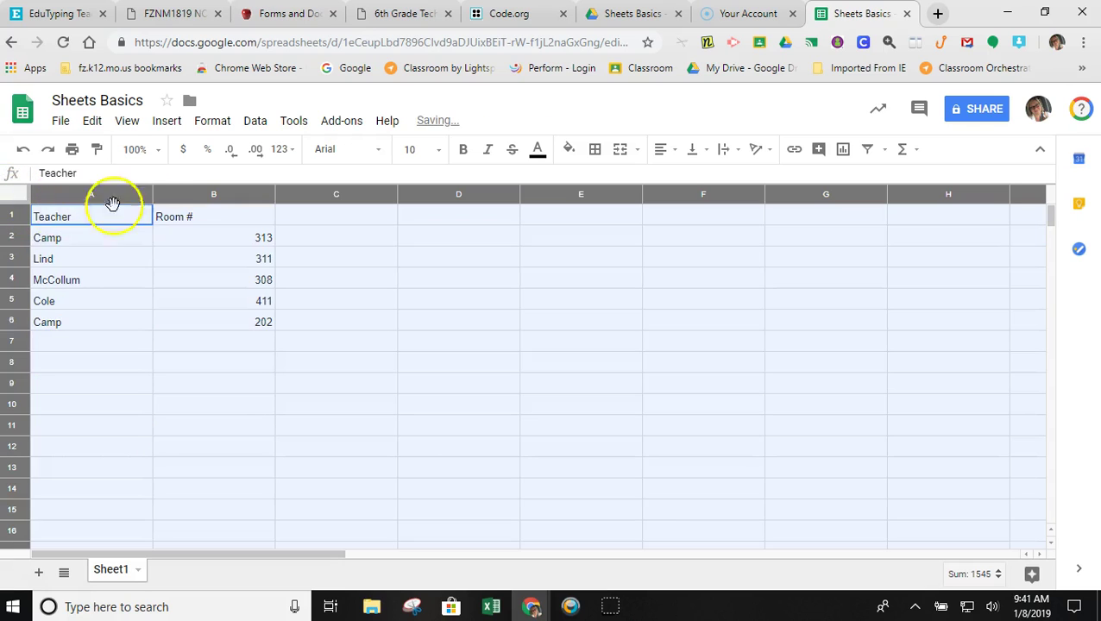
{"action": "left_click_drag", "start_coordinate": [152, 191], "coordinate": [96, 193]}
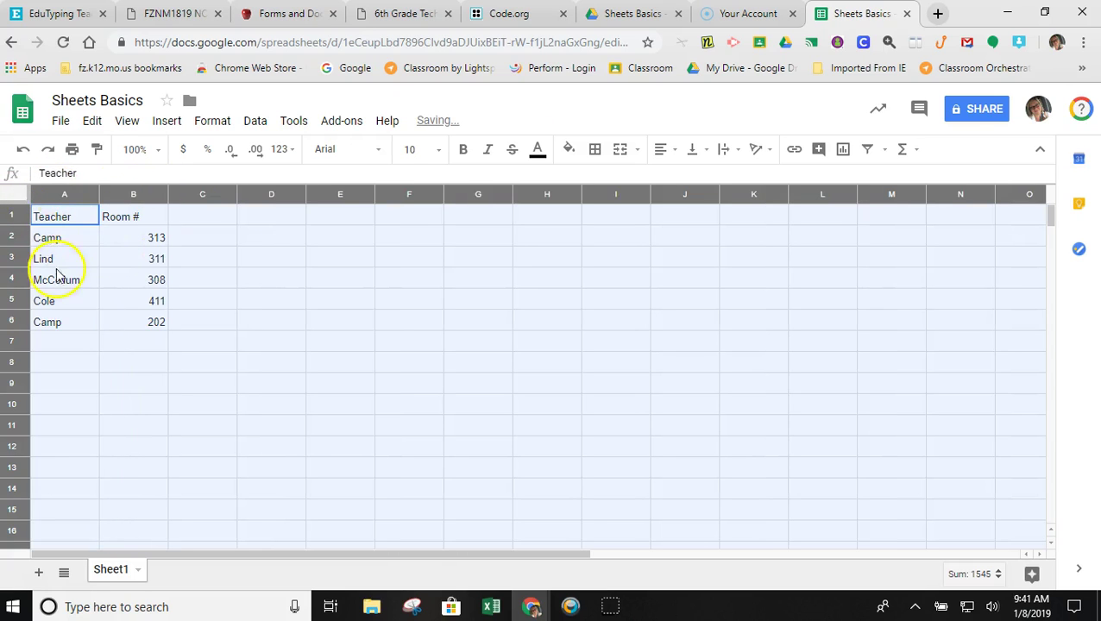
{"action": "left_click", "coordinate": [76, 303]}
- Increase the height of rows 1 to 6 together so the teacher list has taller rows
{"action": "left_click_drag", "start_coordinate": [11, 219], "coordinate": [9, 318]}
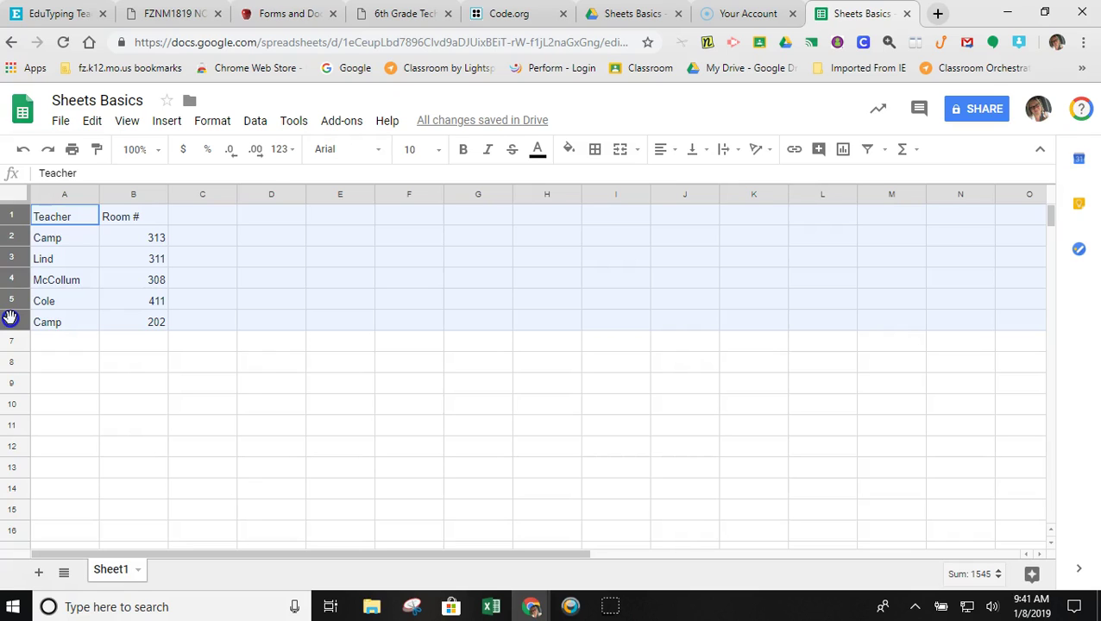
{"action": "left_click_drag", "start_coordinate": [10, 319], "coordinate": [12, 315]}
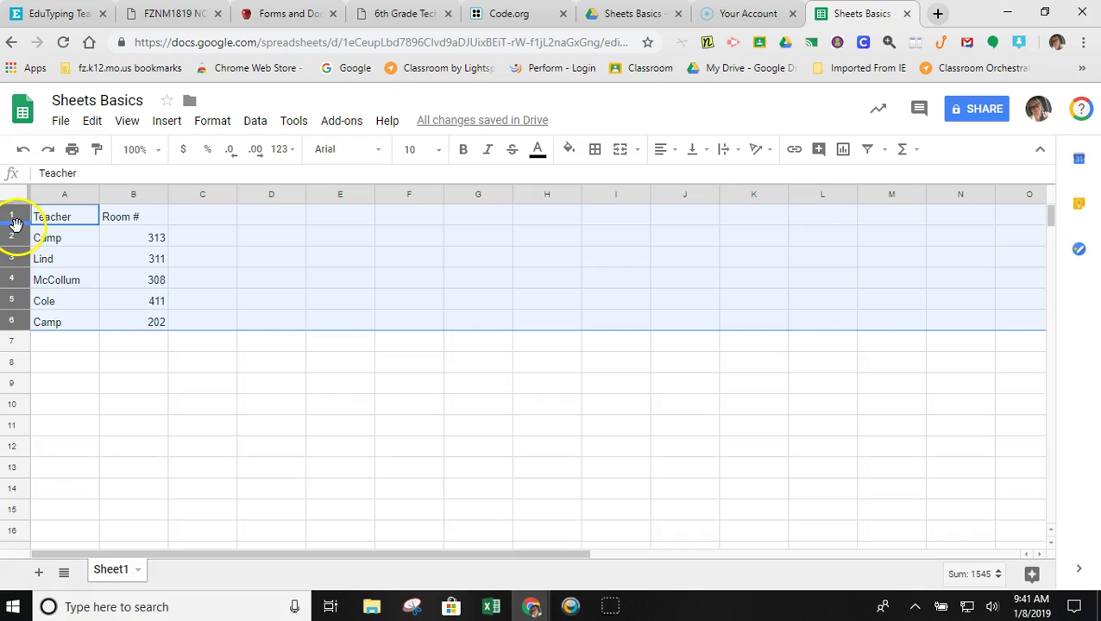
{"action": "left_click_drag", "start_coordinate": [18, 223], "coordinate": [19, 240]}
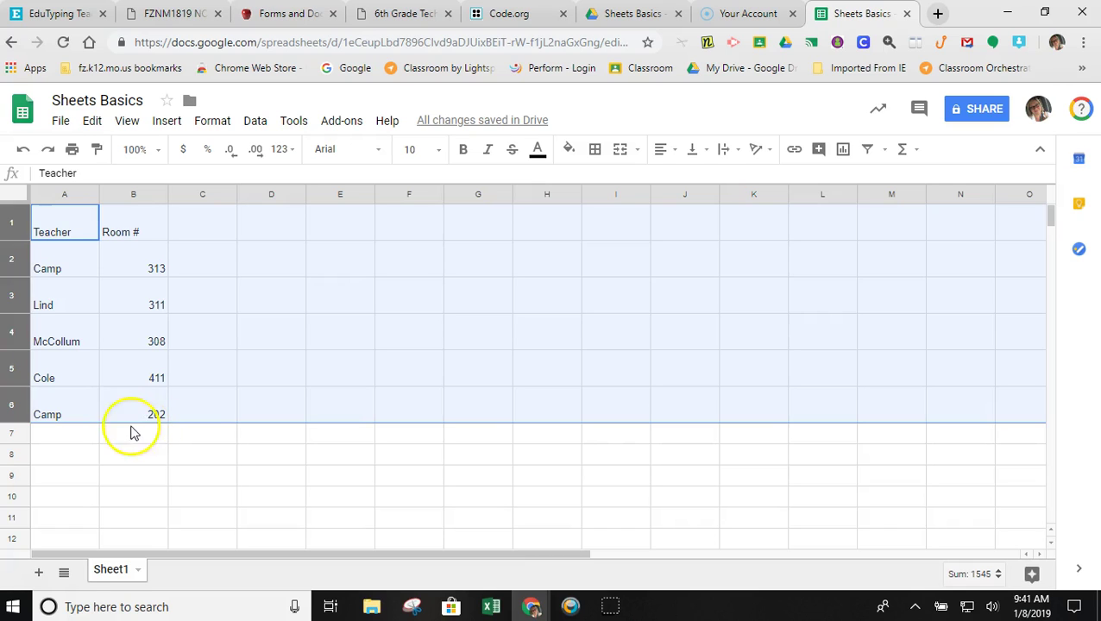
{"action": "left_click", "coordinate": [275, 502]}
- Widen columns A and B together by about half their width
{"action": "left_click", "coordinate": [97, 195]}
{"action": "left_click_drag", "start_coordinate": [96, 195], "coordinate": [161, 200]}
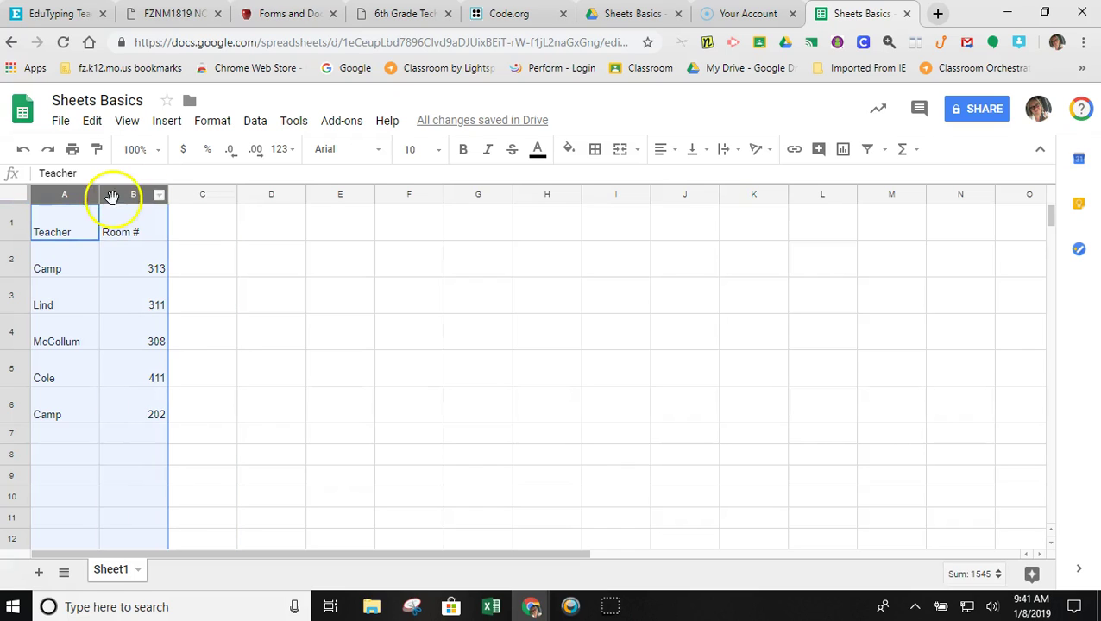
{"action": "left_click_drag", "start_coordinate": [100, 195], "coordinate": [134, 195]}
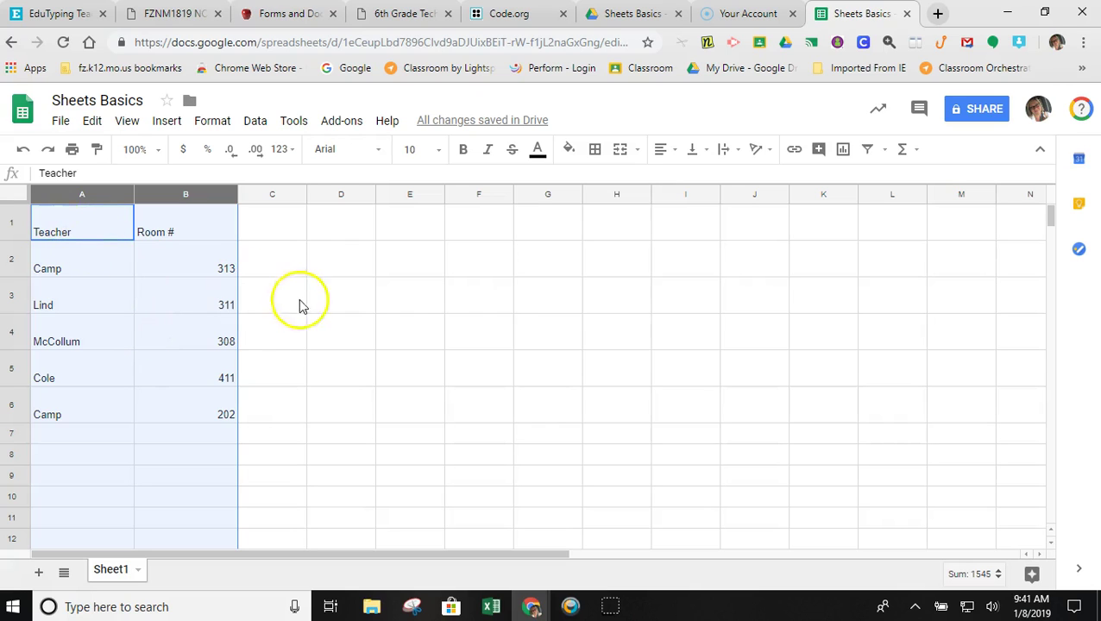
{"action": "left_click", "coordinate": [290, 392]}
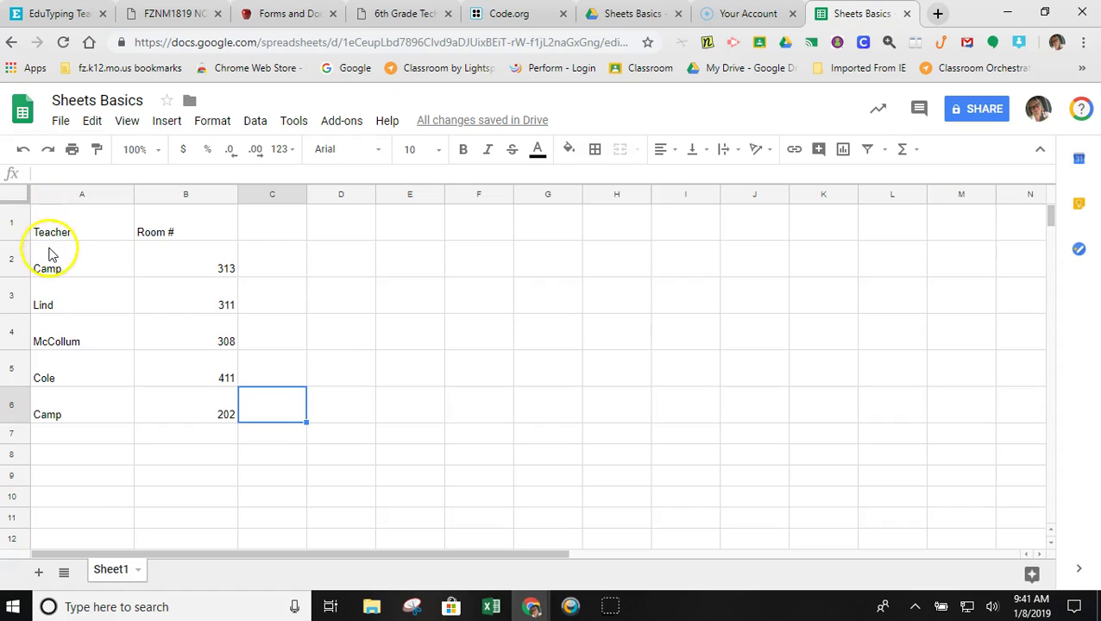
- Insert a column before the Teacher column and enter the heading Subject in A1
{"action": "left_click", "coordinate": [65, 195]}
{"action": "right_click", "coordinate": [64, 198]}
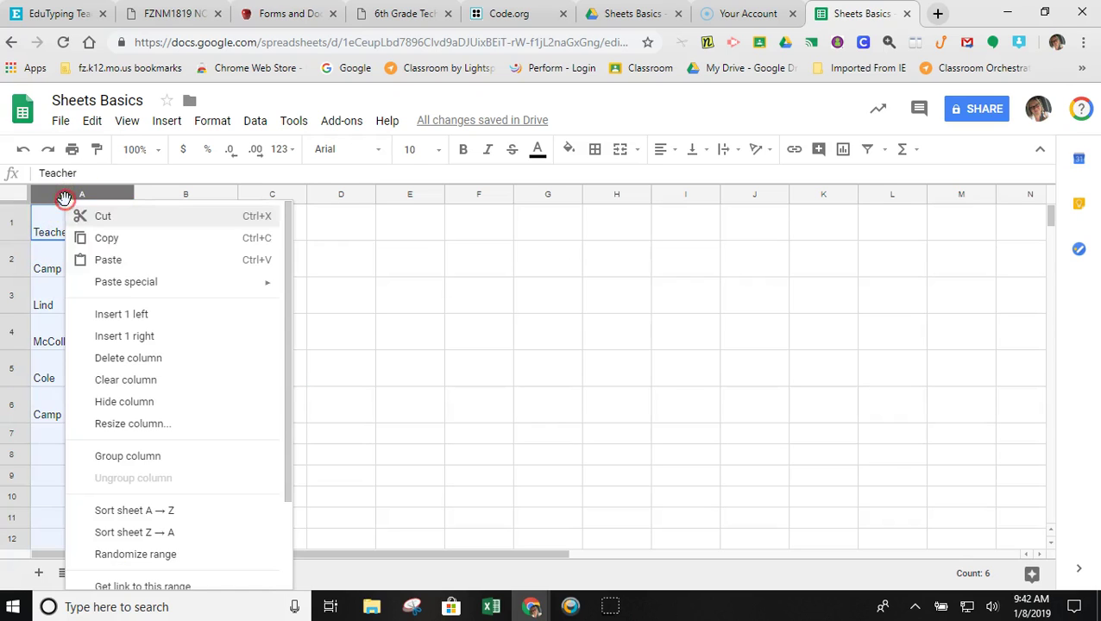
{"action": "left_click", "coordinate": [109, 316]}
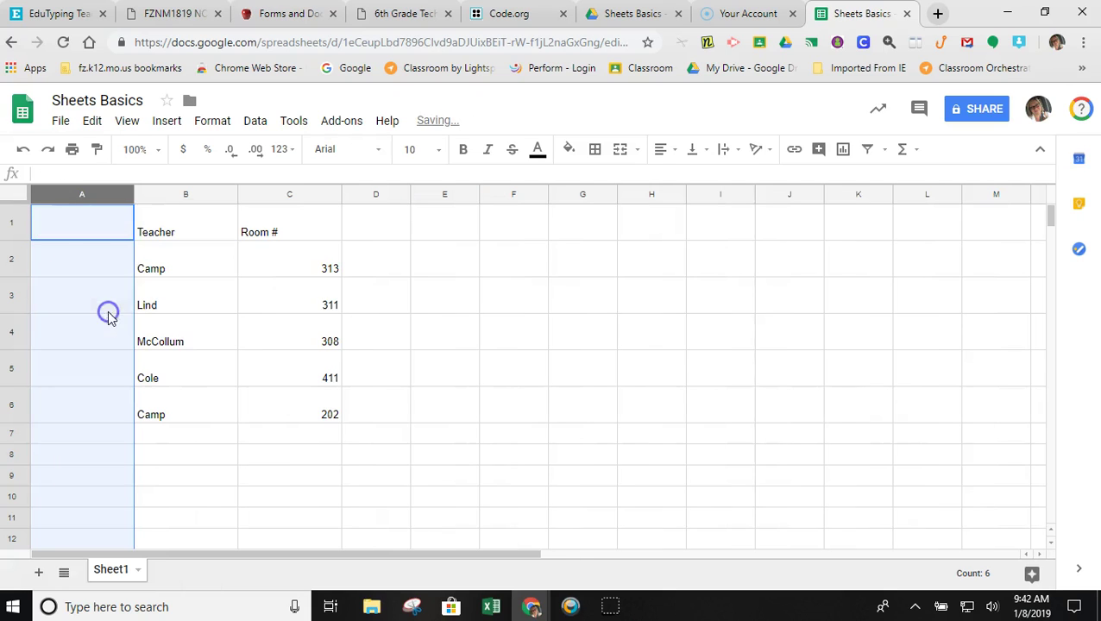
{"action": "left_click", "coordinate": [74, 231]}
{"action": "type", "text": "Subject"}
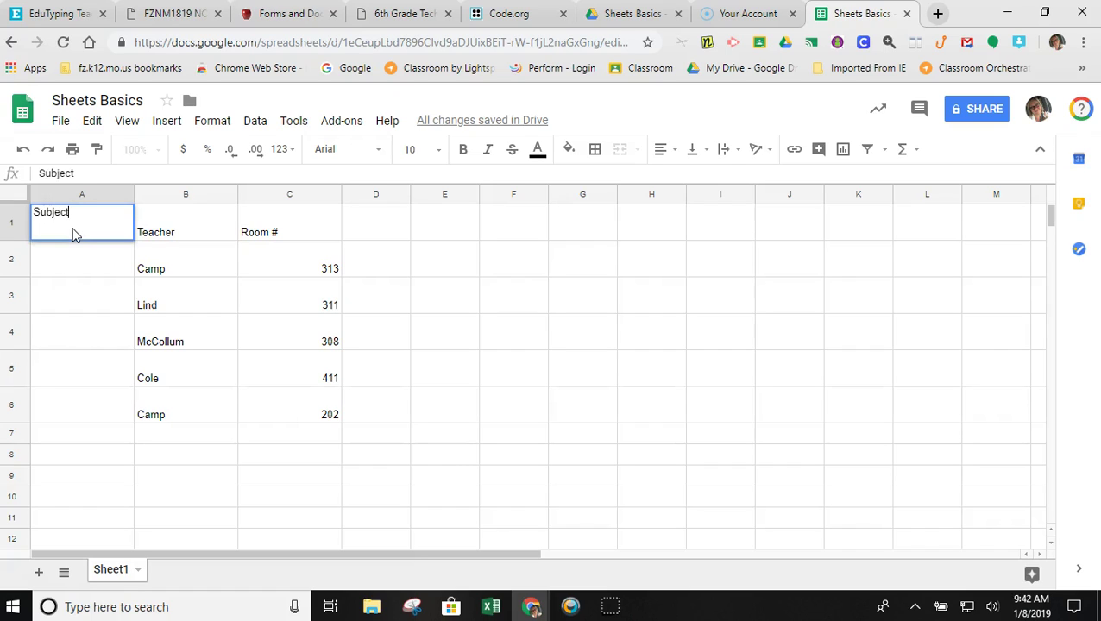
- Enter Computers in A2 and Literacy in A3 as the first two subjects
{"action": "left_click", "coordinate": [70, 267]}
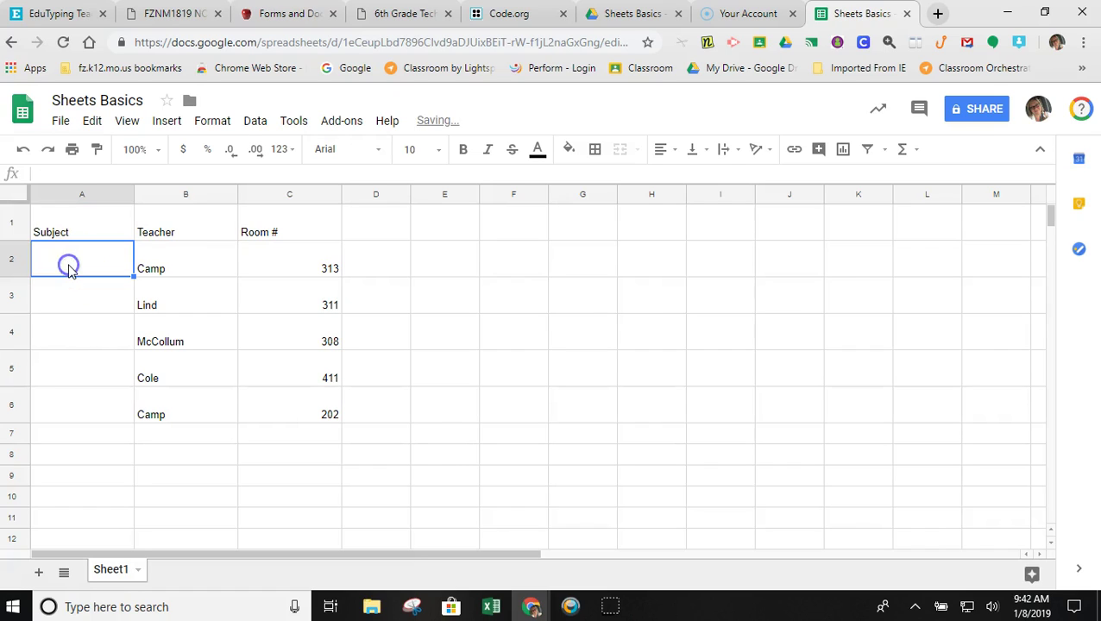
{"action": "type", "text": "Compouters"}
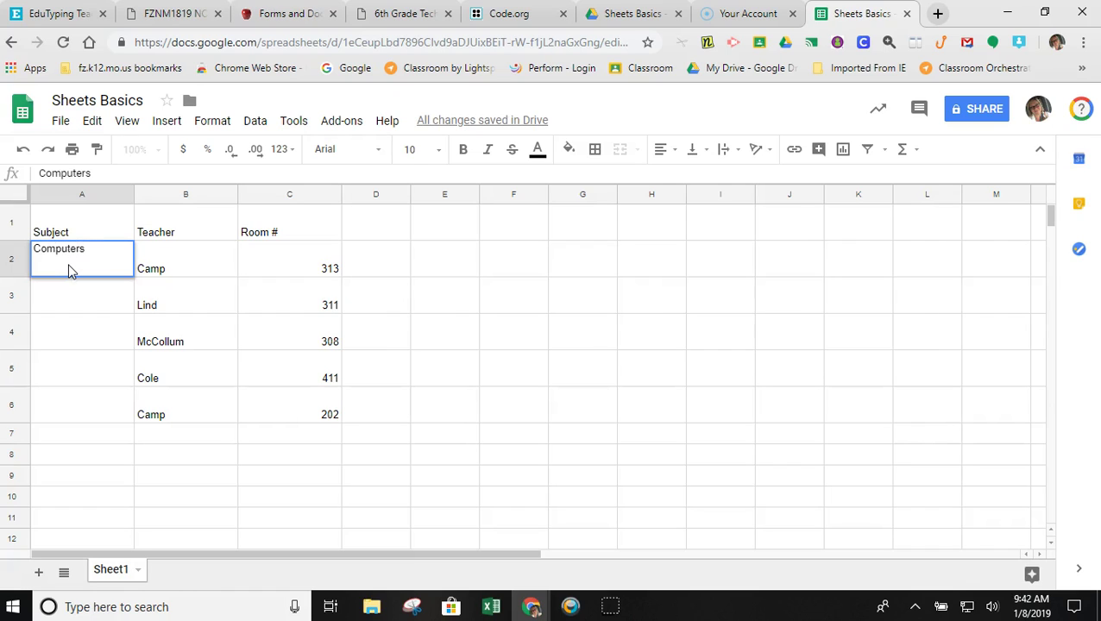
{"action": "key", "text": "Return"}
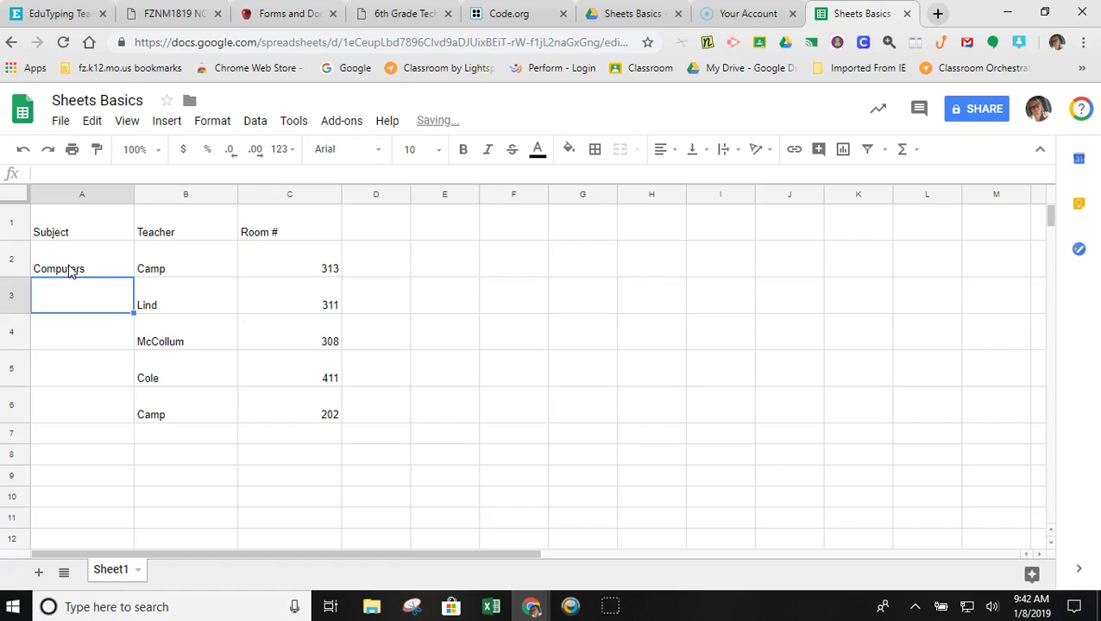
{"action": "type", "text": "LItera"}
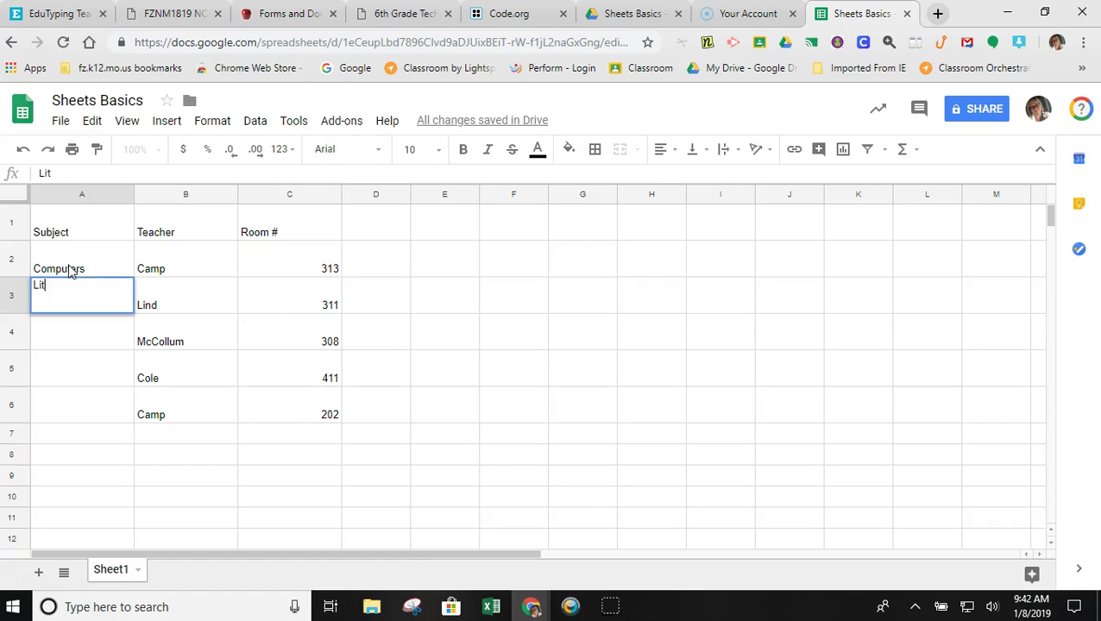
{"action": "type", "text": "cy"}
{"action": "key", "text": "Return"}
- Complete the Subject column with ELA in A4, Administration in A5 and Science in A6
{"action": "type", "text": "E"}
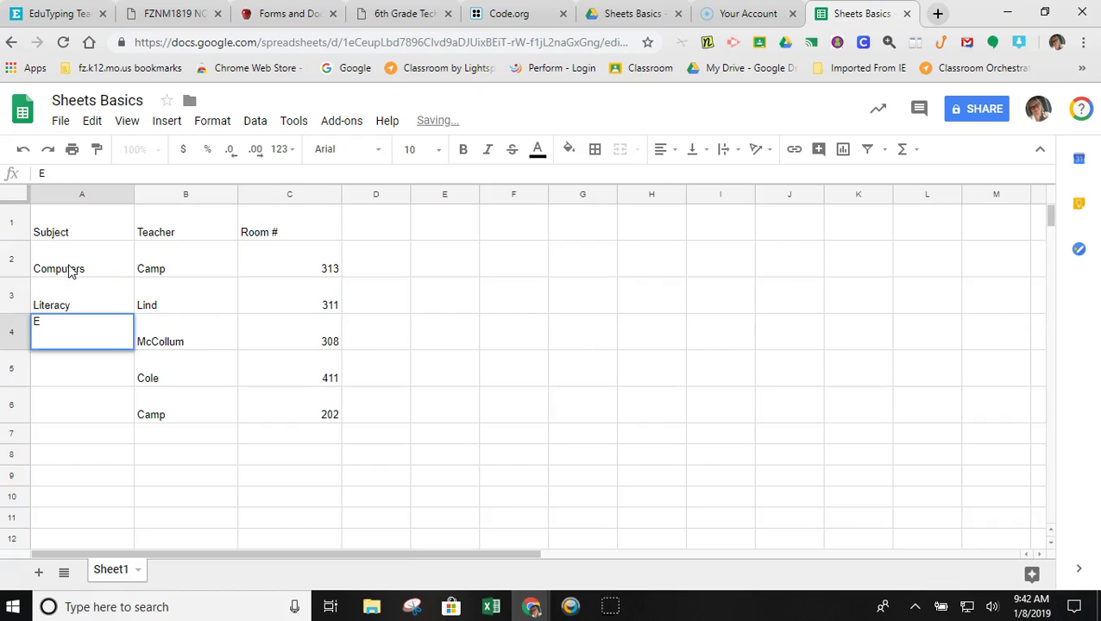
{"action": "type", "text": "LA"}
{"action": "key", "text": "Return"}
{"action": "type", "text": "Administr"}
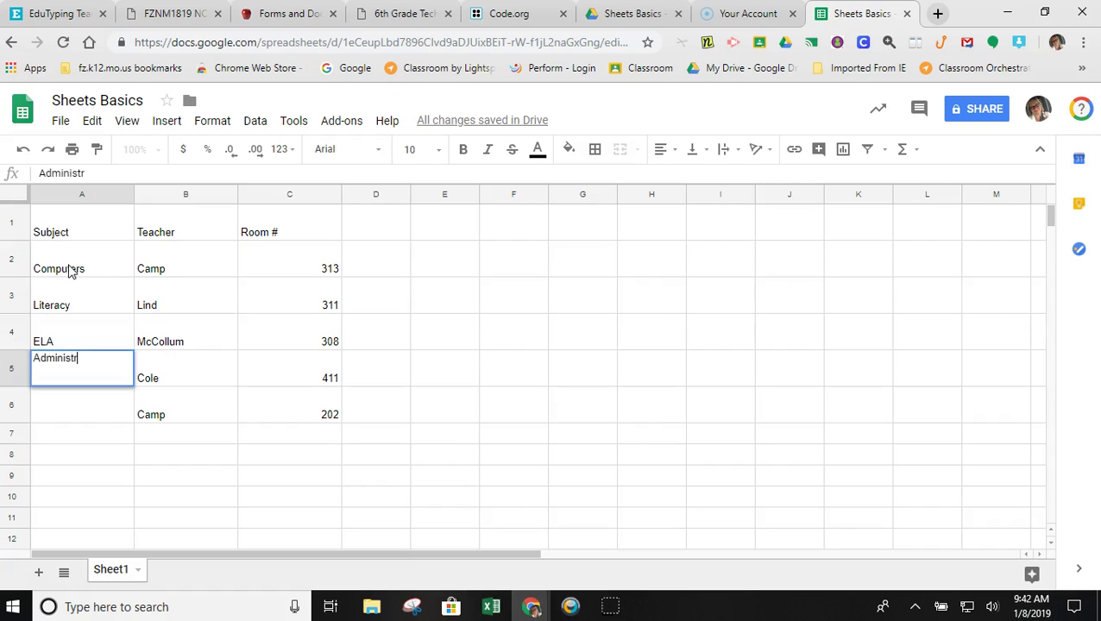
{"action": "type", "text": "ation"}
{"action": "key", "text": "Return"}
{"action": "type", "text": "Sci"}
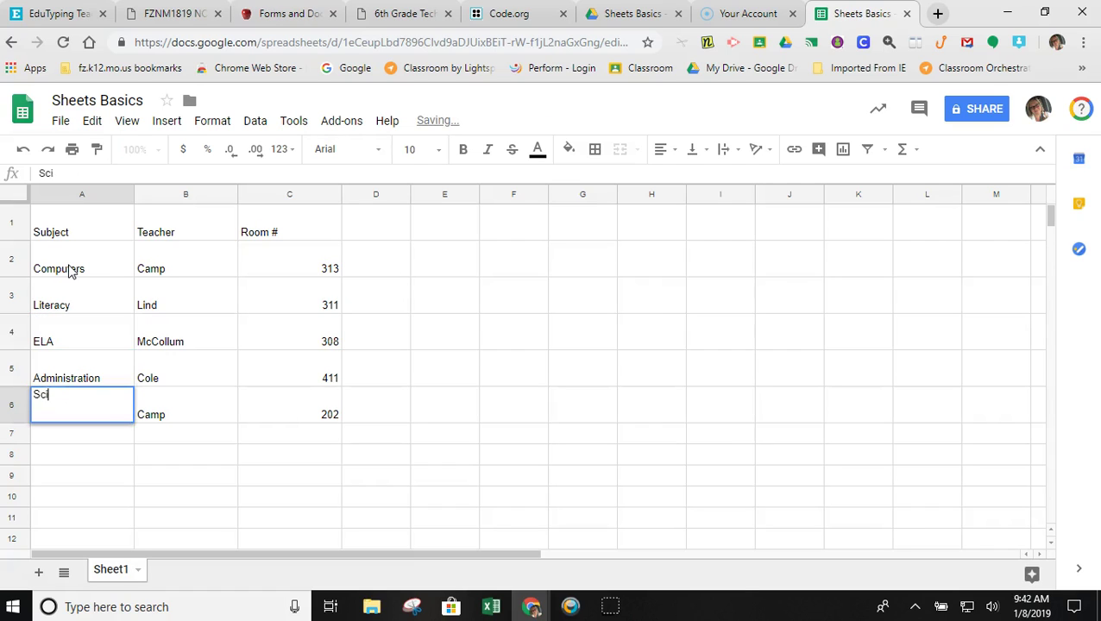
{"action": "type", "text": "ence"}
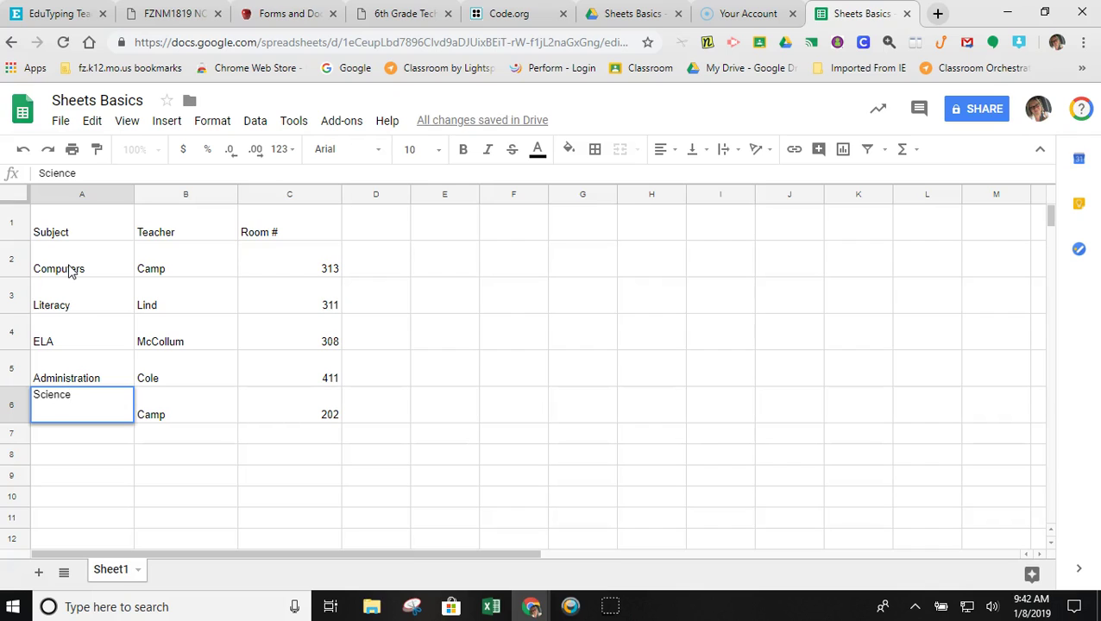
{"action": "left_click", "coordinate": [87, 457]}
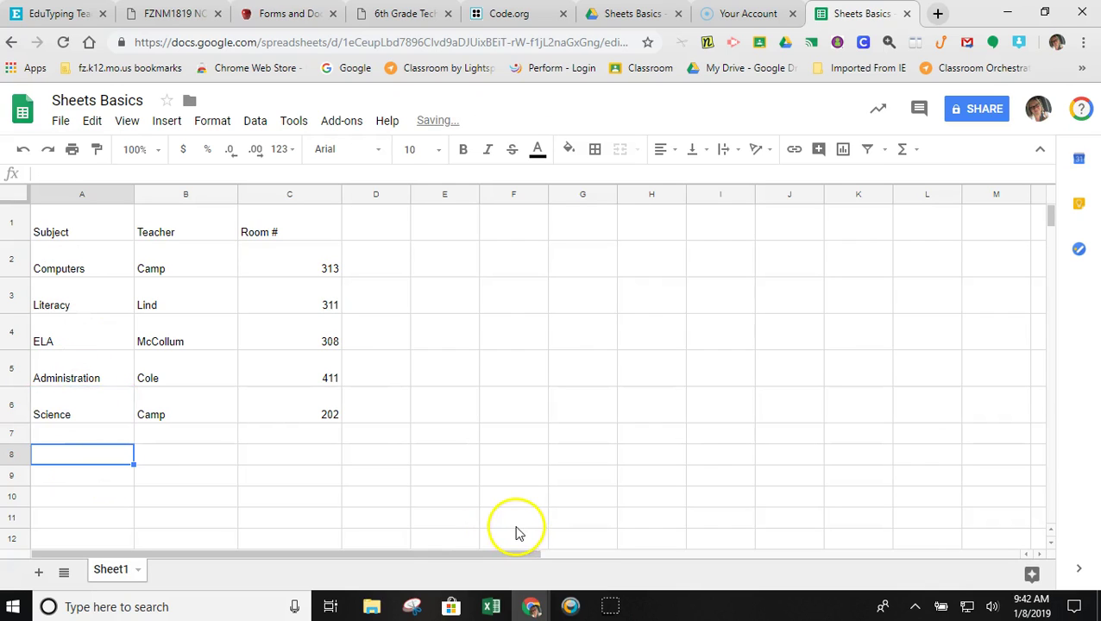
- Centre the headings in A1:C1 horizontally and align them vertically to the middle
{"action": "left_click", "coordinate": [49, 226]}
{"action": "left_click_drag", "start_coordinate": [49, 226], "coordinate": [287, 235]}
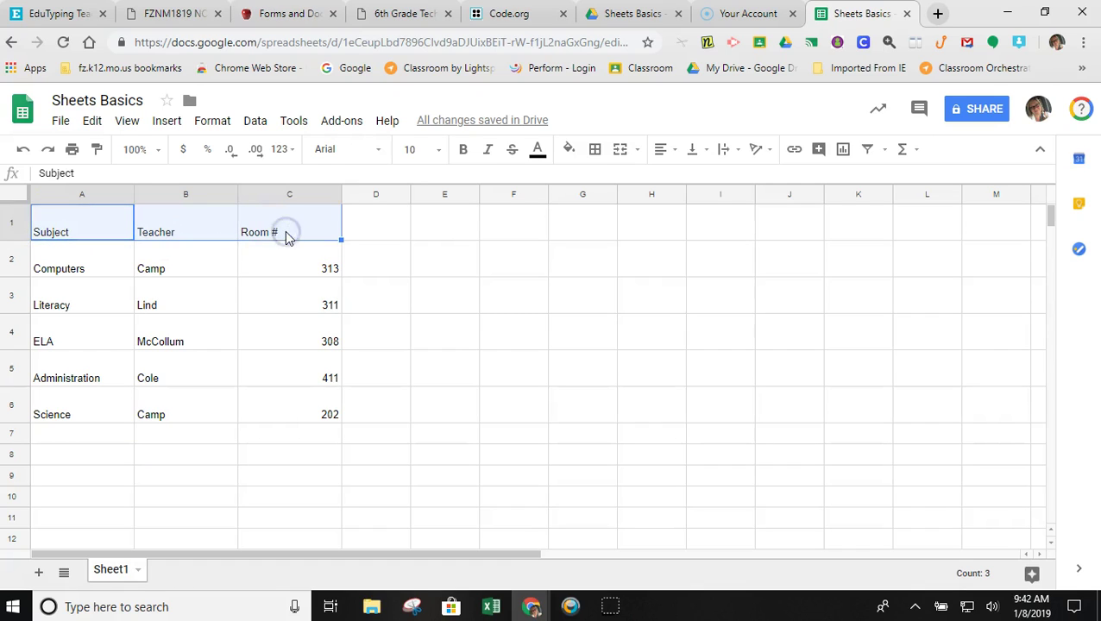
{"action": "left_click", "coordinate": [663, 149]}
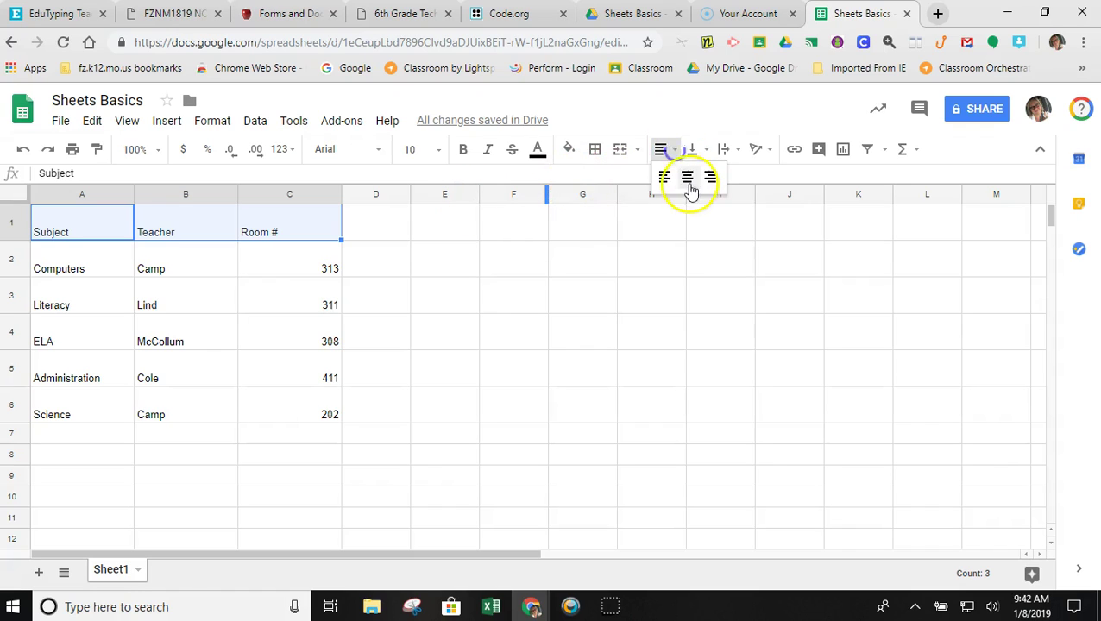
{"action": "left_click", "coordinate": [690, 183]}
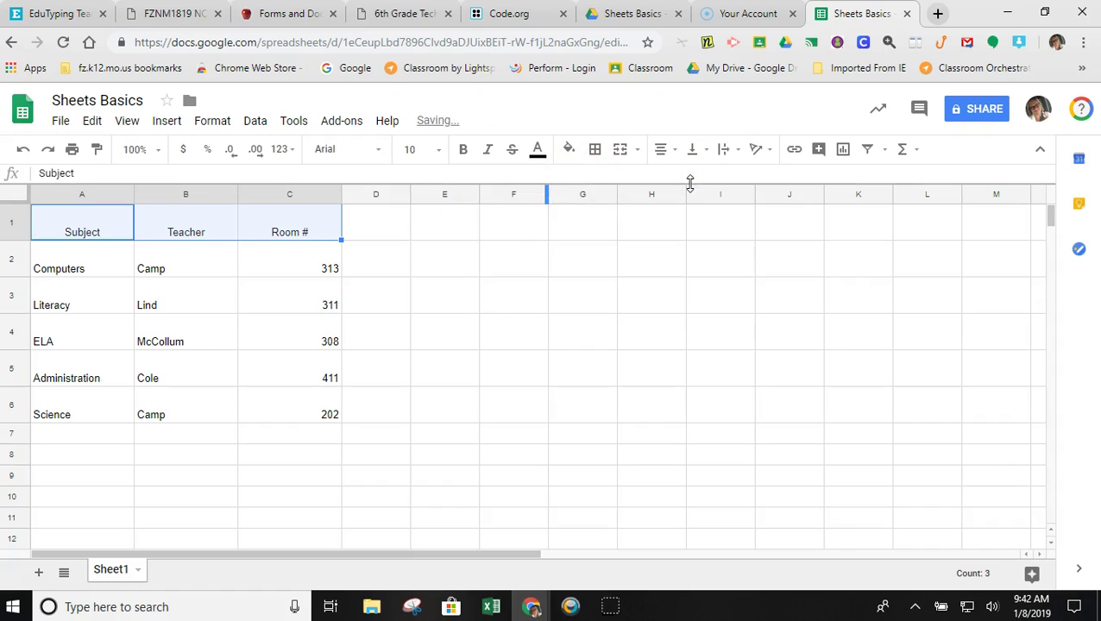
{"action": "left_click", "coordinate": [694, 150]}
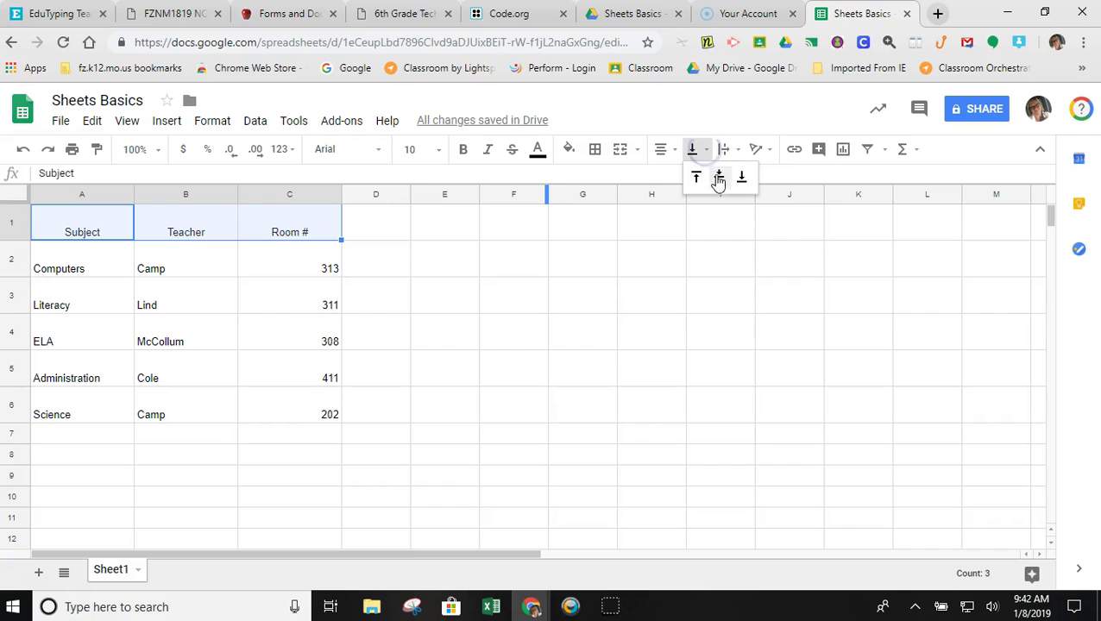
{"action": "left_click", "coordinate": [718, 178]}
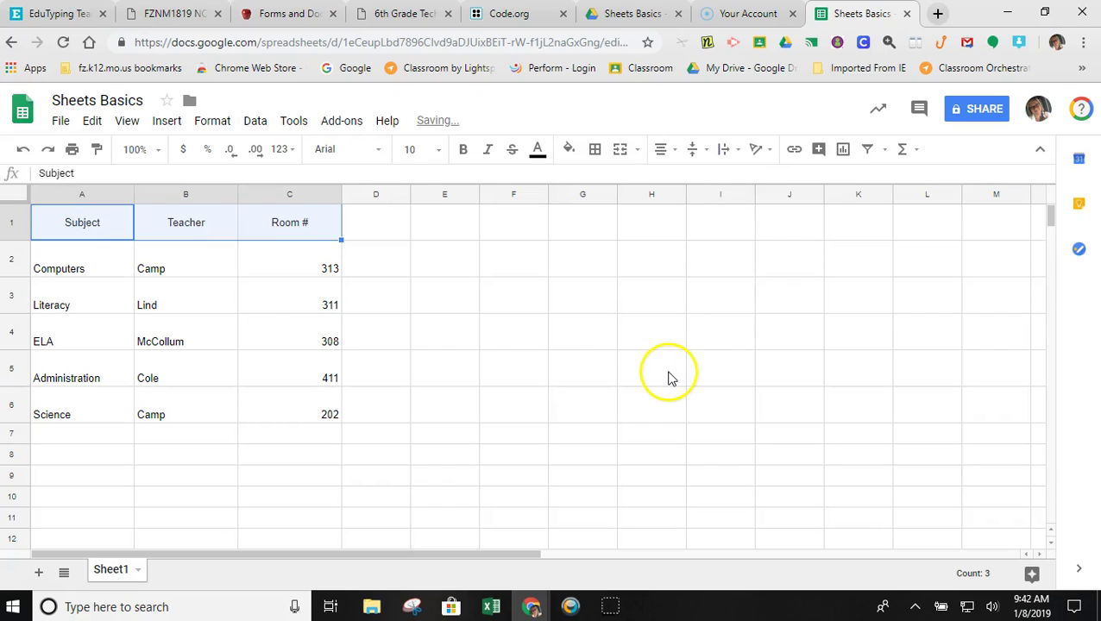
{"action": "left_click", "coordinate": [562, 420]}
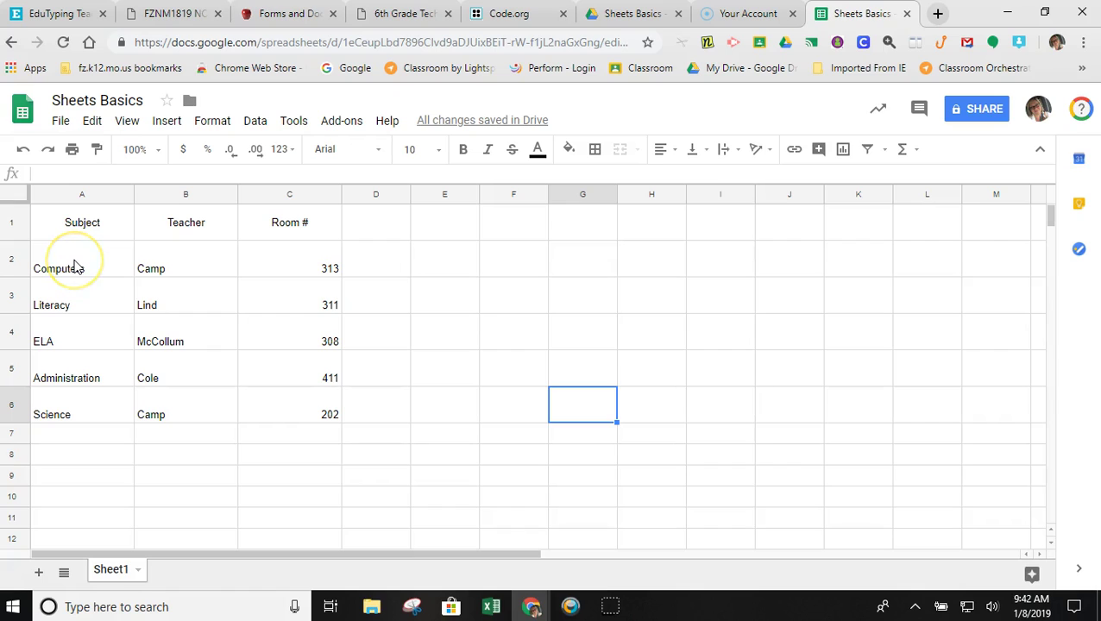
- Right-align the subject, teacher and room number entries in A2:C6
{"action": "left_click_drag", "start_coordinate": [74, 265], "coordinate": [310, 409]}
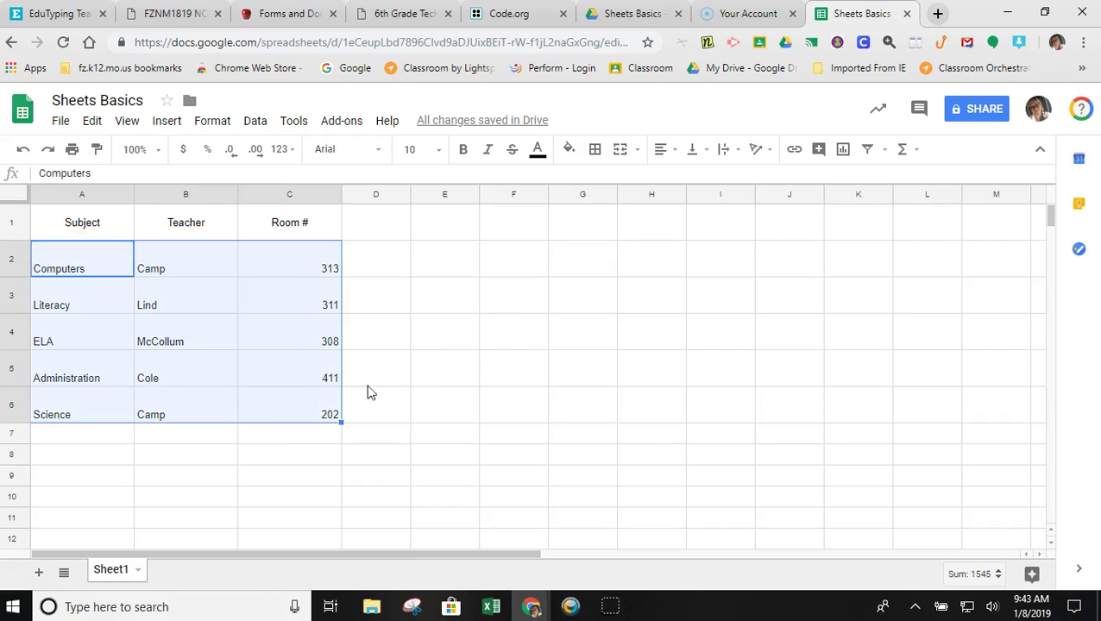
{"action": "left_click", "coordinate": [671, 158]}
{"action": "left_click", "coordinate": [710, 181]}
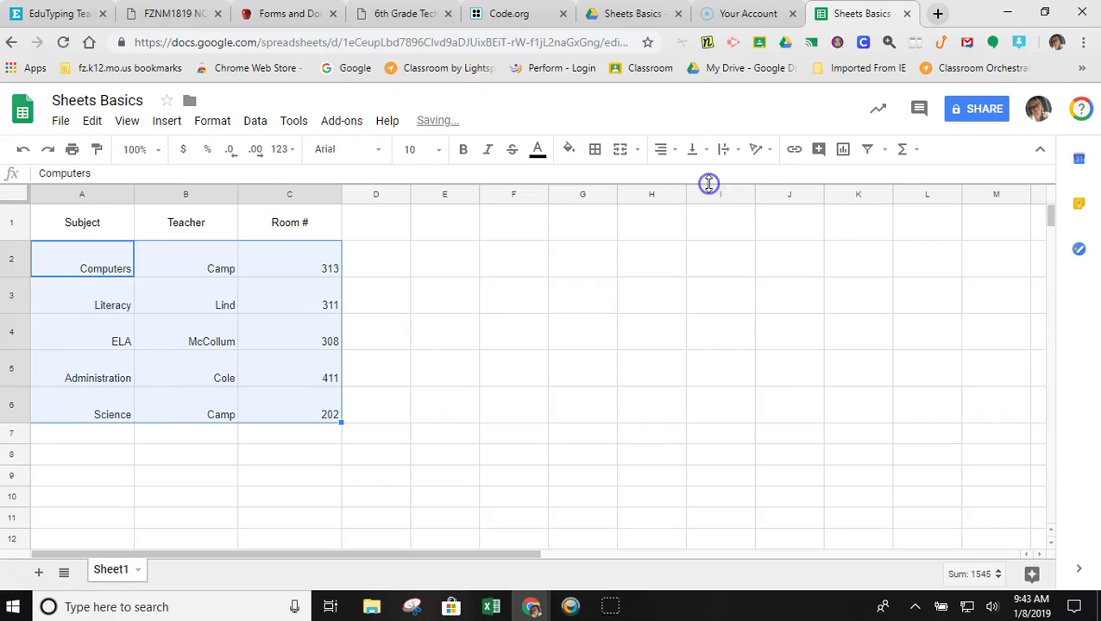
{"action": "left_click", "coordinate": [329, 486]}
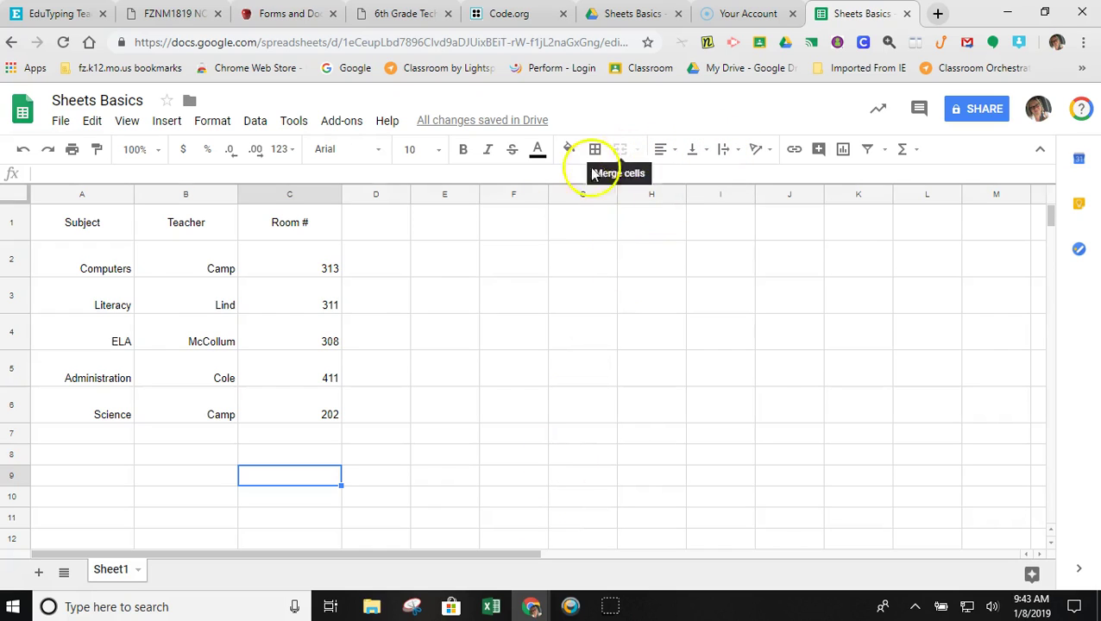
- Insert a row above the column headings and enter the title North Middle School in A1
{"action": "left_click", "coordinate": [117, 231]}
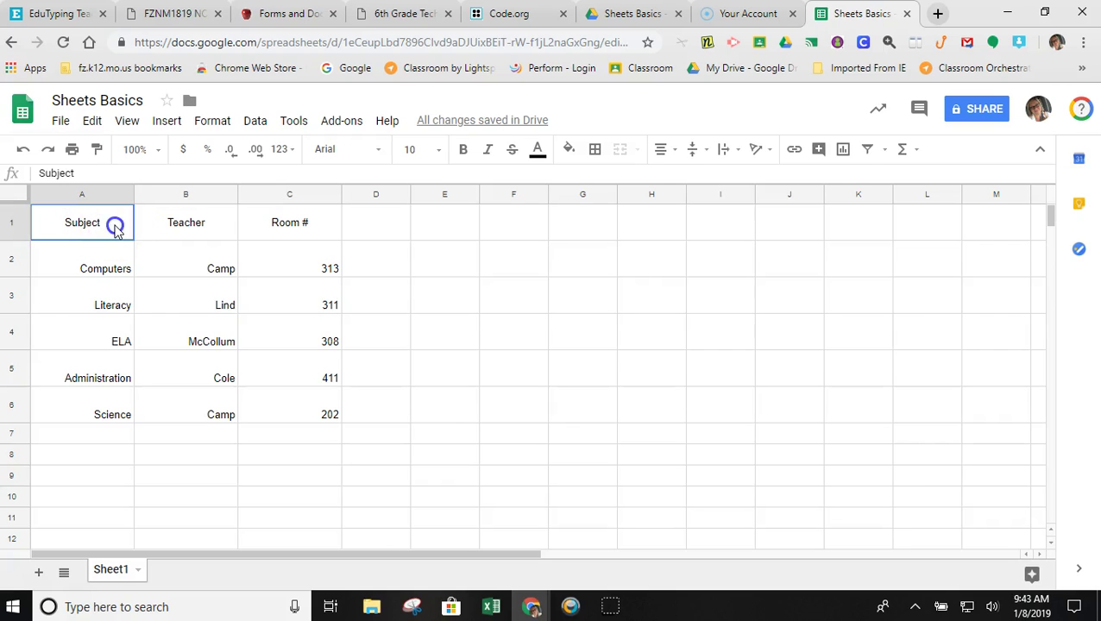
{"action": "right_click", "coordinate": [116, 229]}
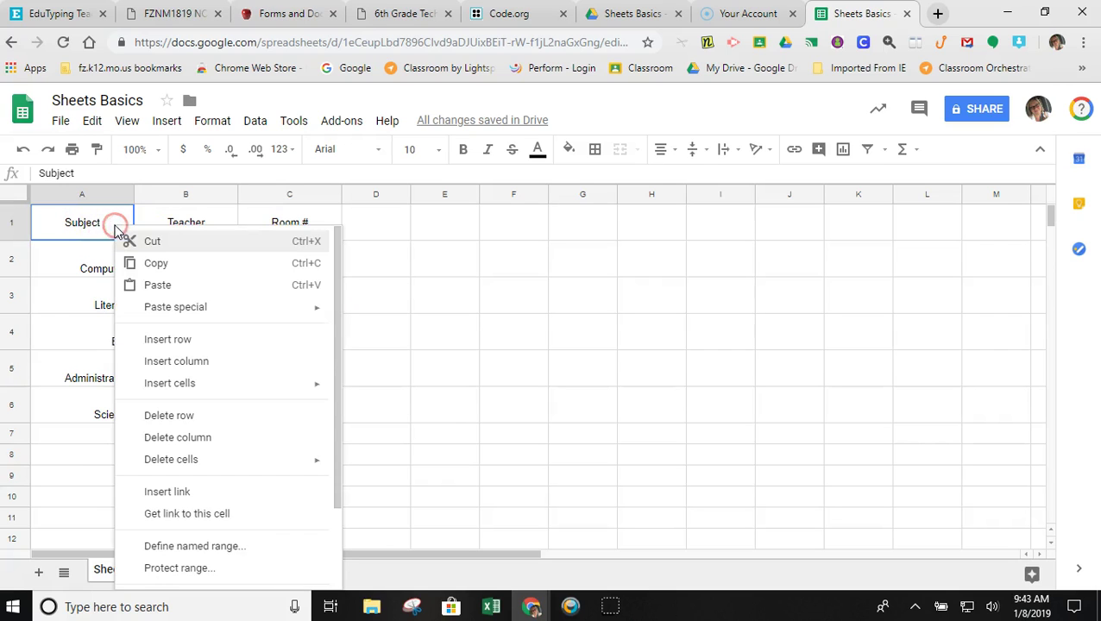
{"action": "left_click", "coordinate": [162, 341]}
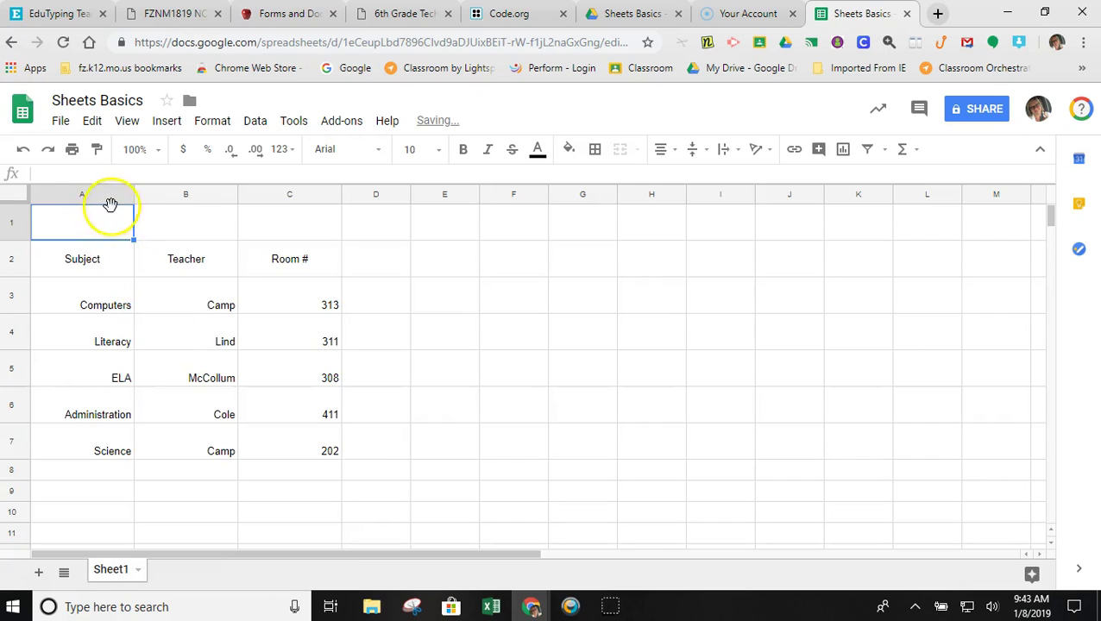
{"action": "left_click", "coordinate": [81, 220]}
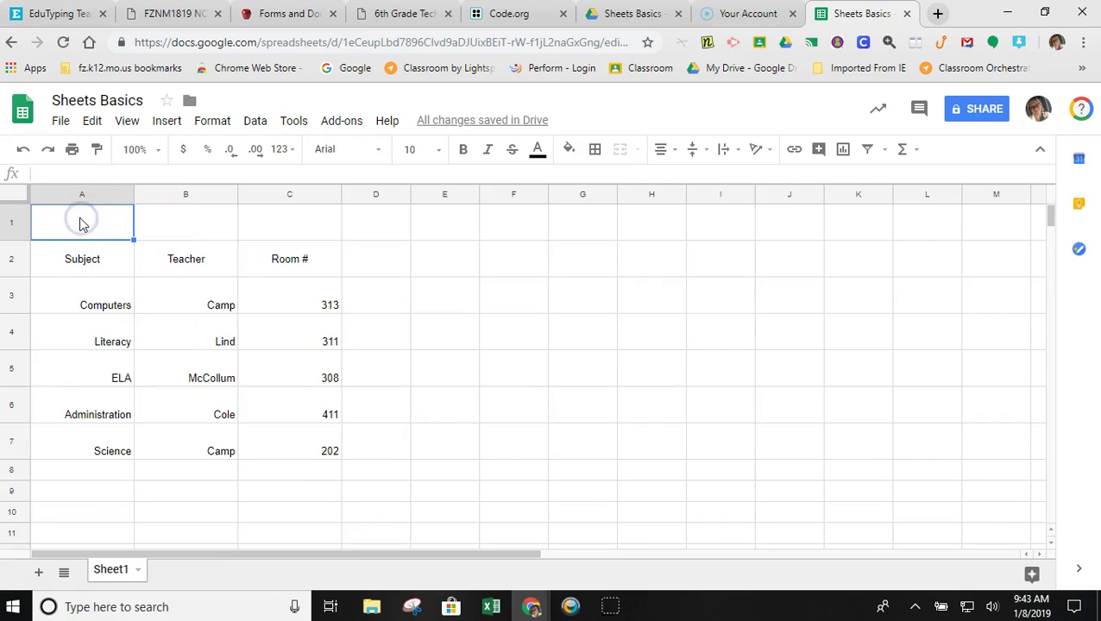
{"action": "type", "text": "North Middle School"}
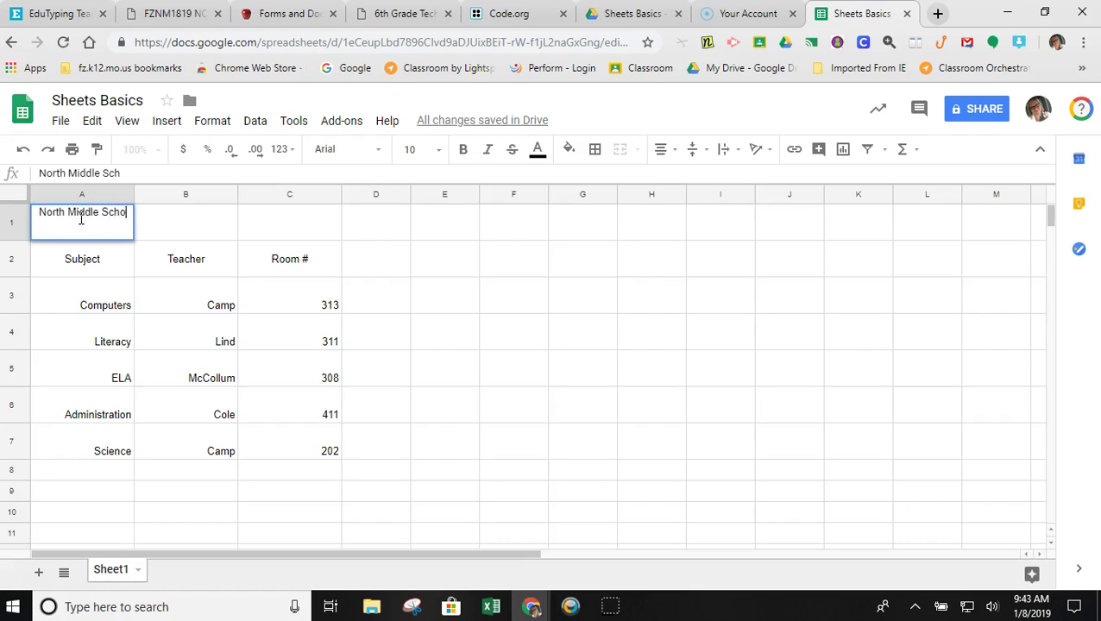
{"action": "left_click", "coordinate": [460, 324]}
- Merge A1:C1 horizontally and align the title vertically to the middle
{"action": "left_click", "coordinate": [104, 222]}
{"action": "left_click_drag", "start_coordinate": [103, 222], "coordinate": [288, 231]}
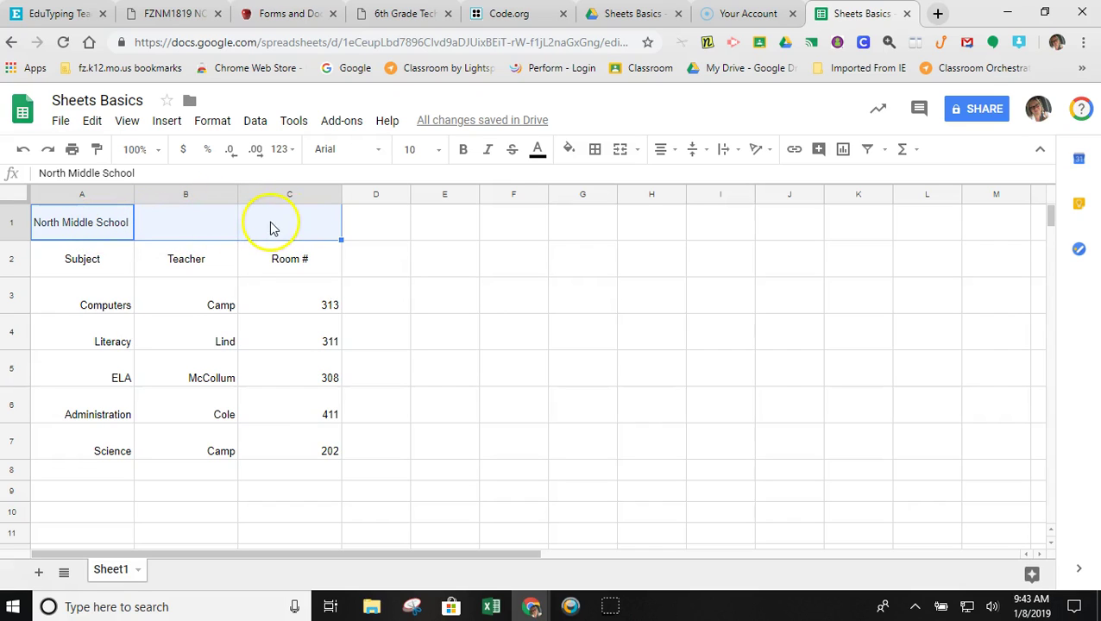
{"action": "left_click", "coordinate": [639, 151]}
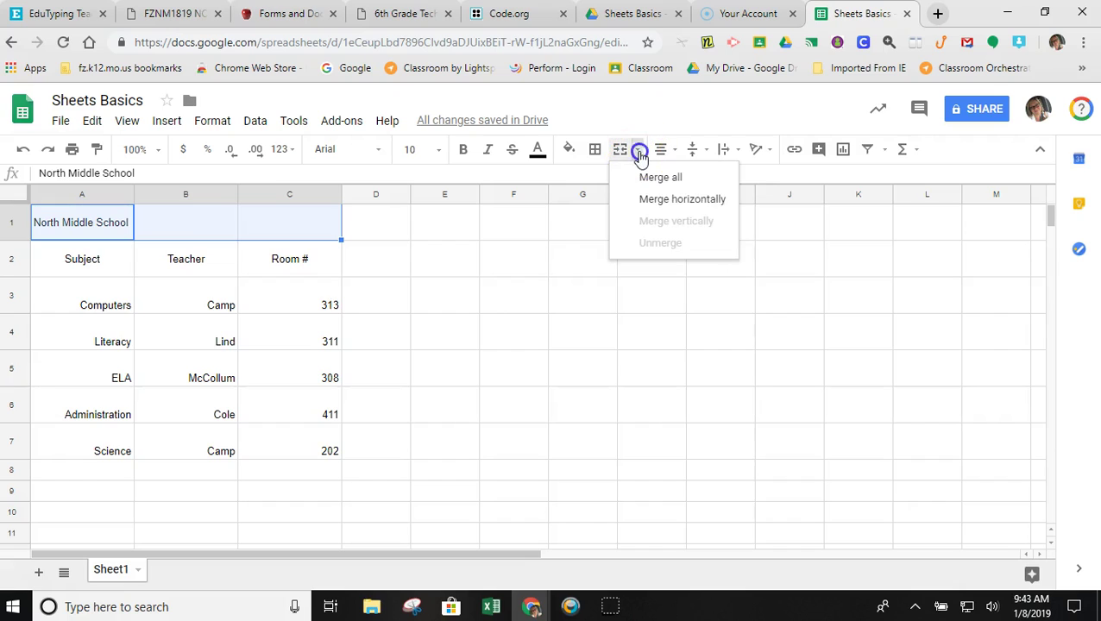
{"action": "left_click", "coordinate": [651, 201]}
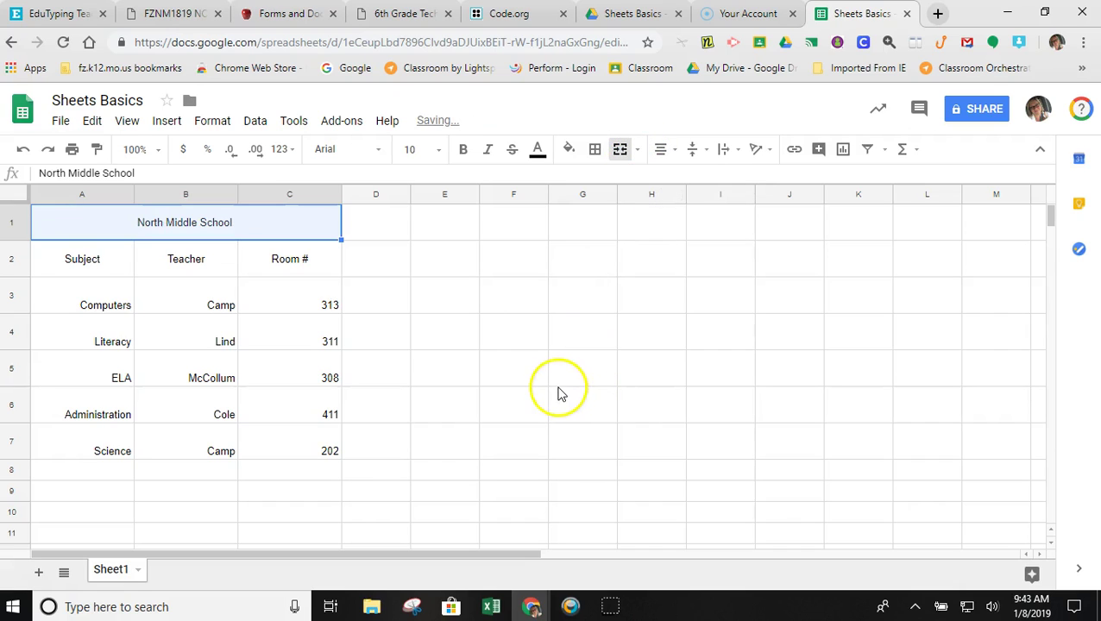
{"action": "left_click", "coordinate": [693, 148]}
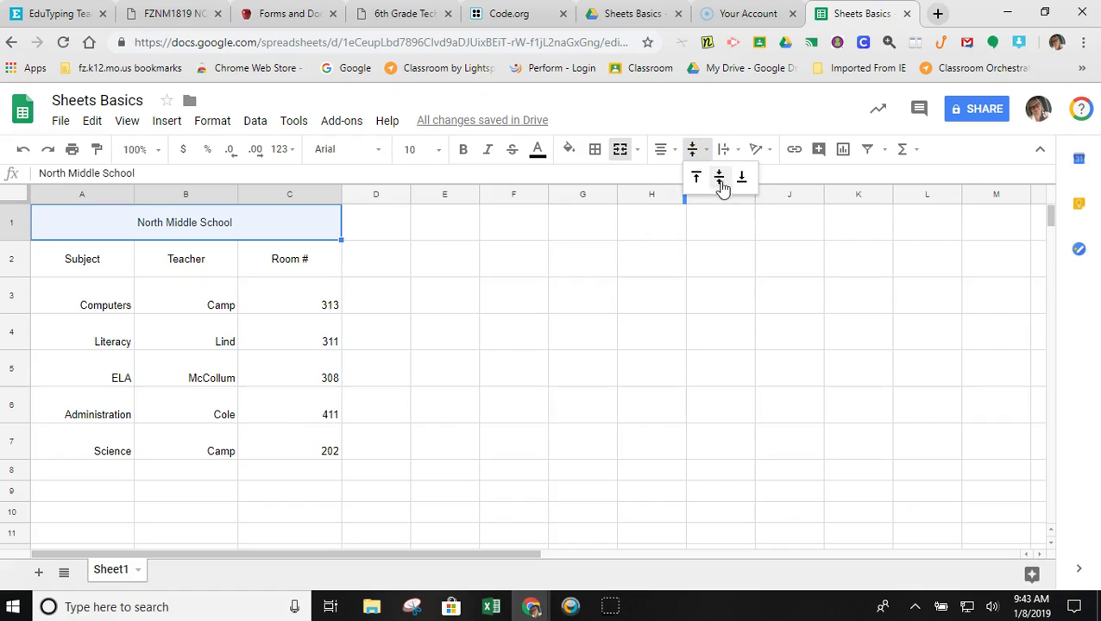
{"action": "left_click", "coordinate": [721, 180]}
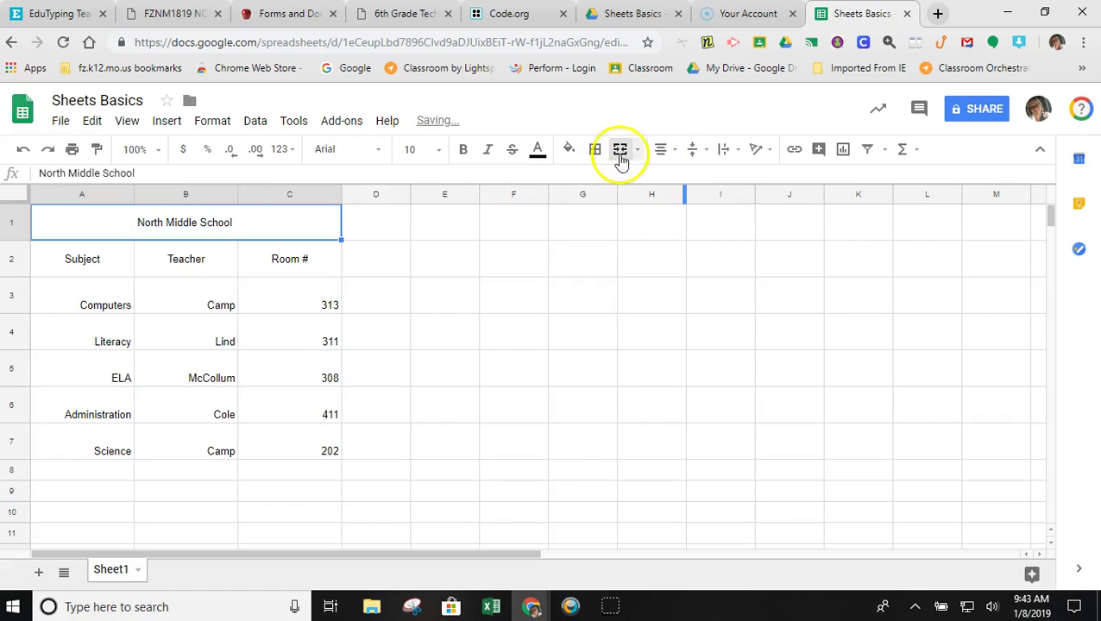
- Make the North Middle School title bold and fill its merged cell with blue
{"action": "left_click", "coordinate": [463, 150]}
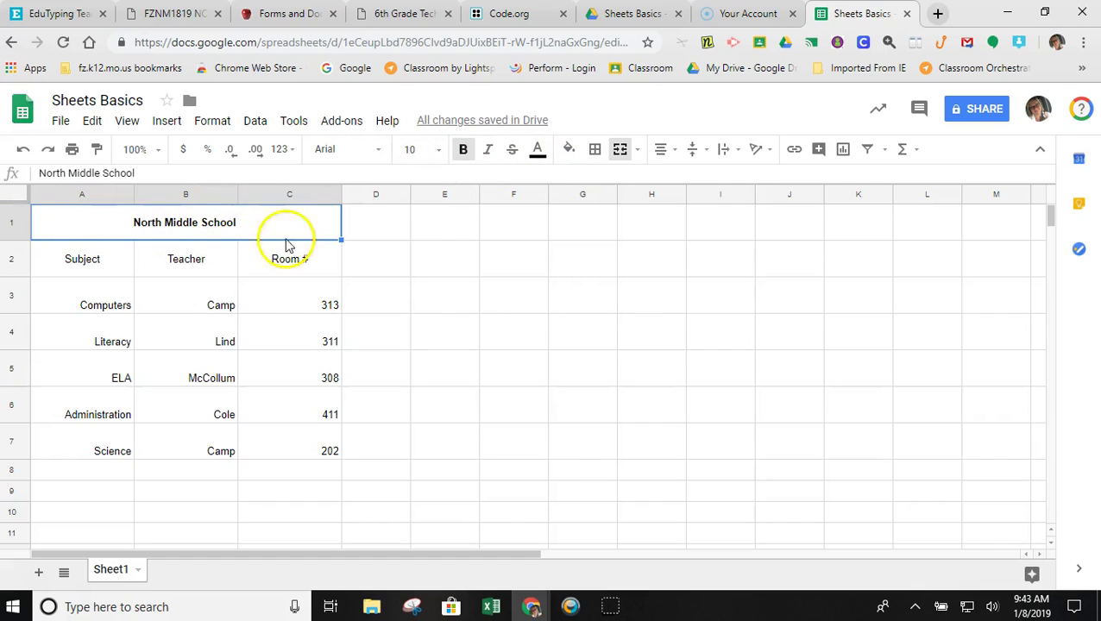
{"action": "left_click", "coordinate": [569, 151]}
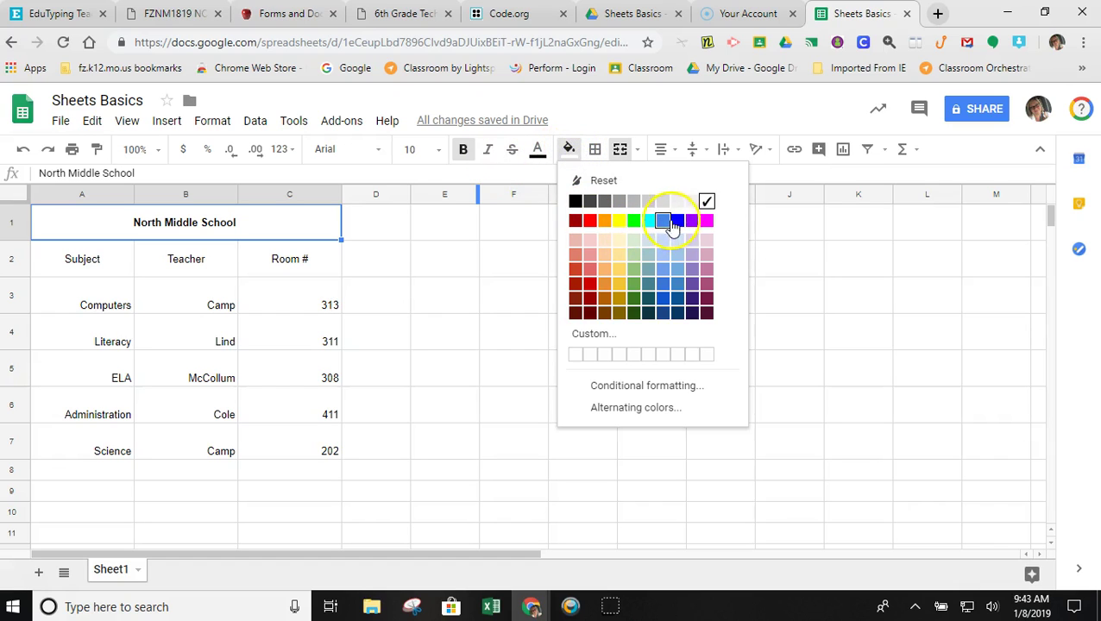
{"action": "left_click", "coordinate": [675, 292]}
{"action": "left_click", "coordinate": [467, 328]}
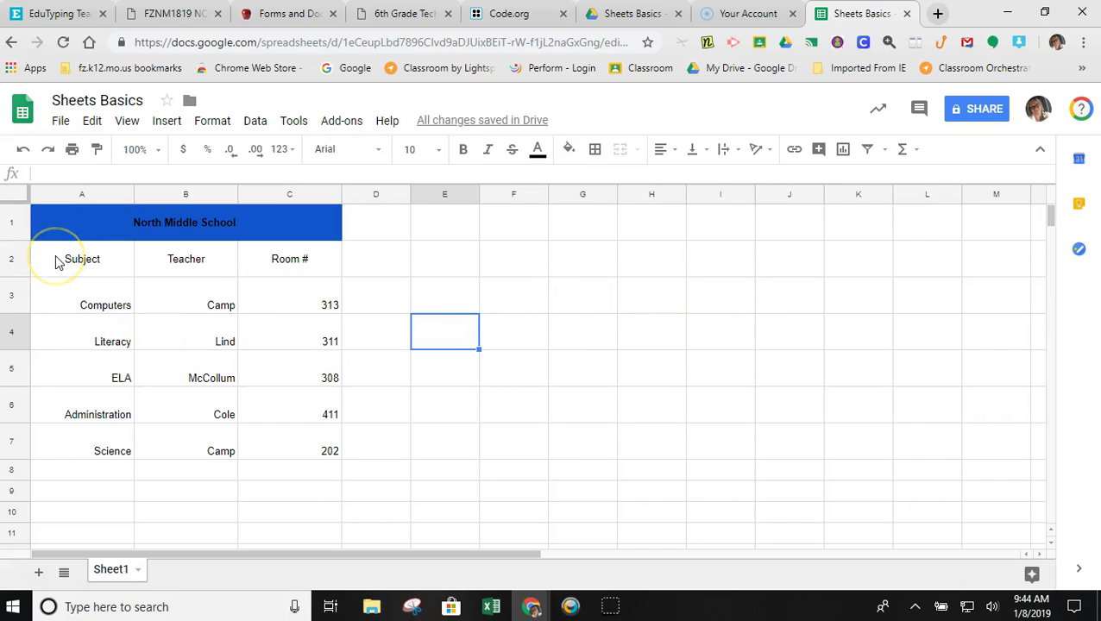
- Format the headings in A2:C2 as bold with font size 12
{"action": "left_click_drag", "start_coordinate": [55, 262], "coordinate": [282, 259]}
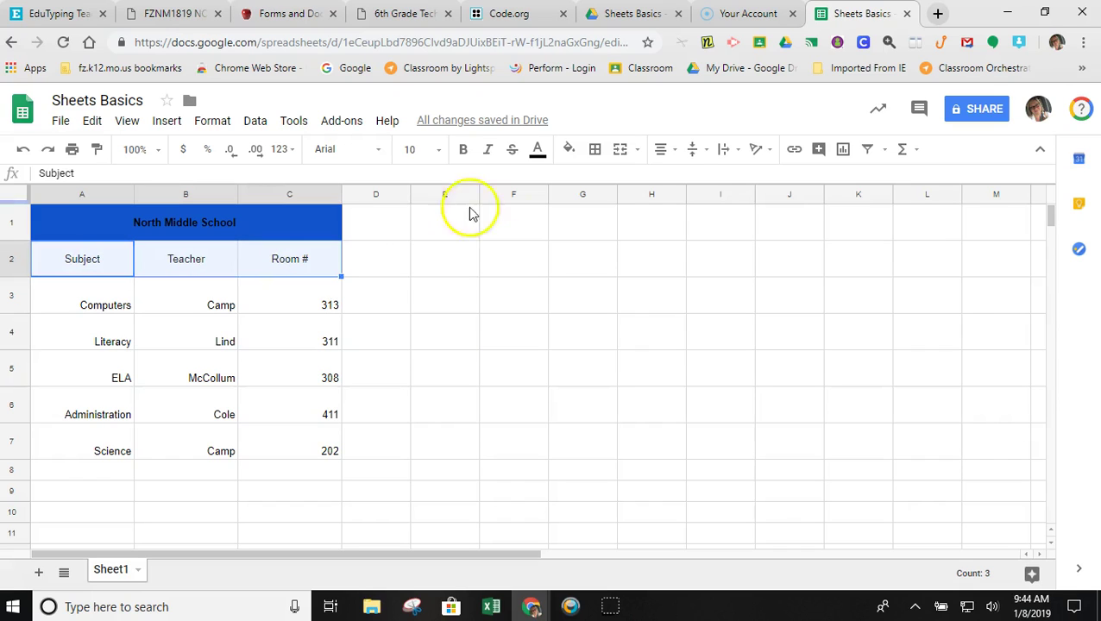
{"action": "left_click", "coordinate": [439, 149]}
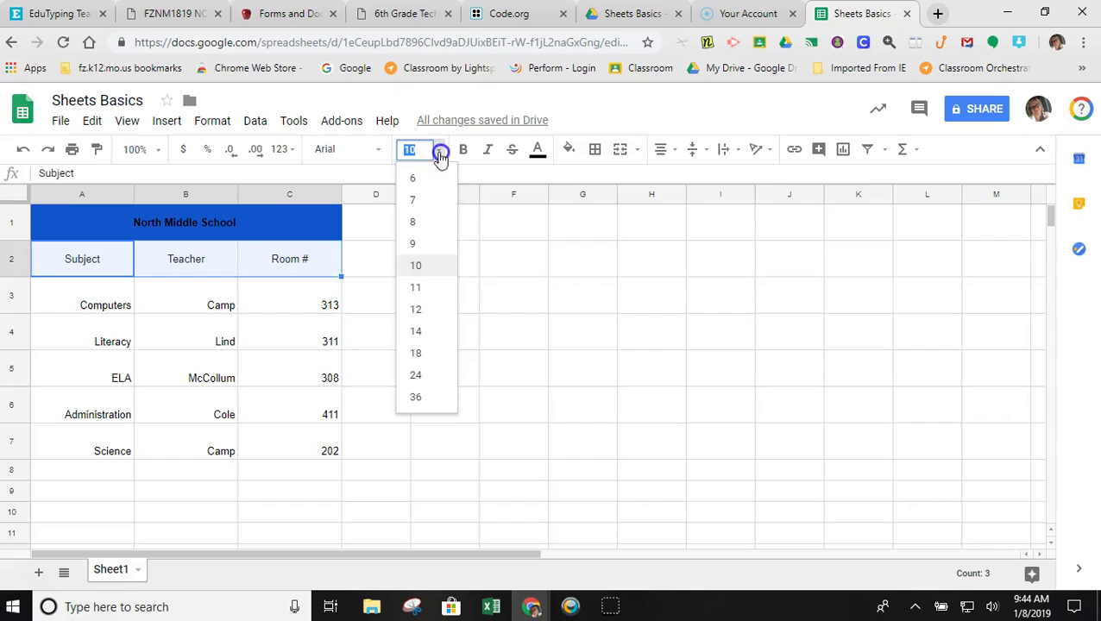
{"action": "left_click", "coordinate": [421, 314]}
{"action": "left_click", "coordinate": [463, 150]}
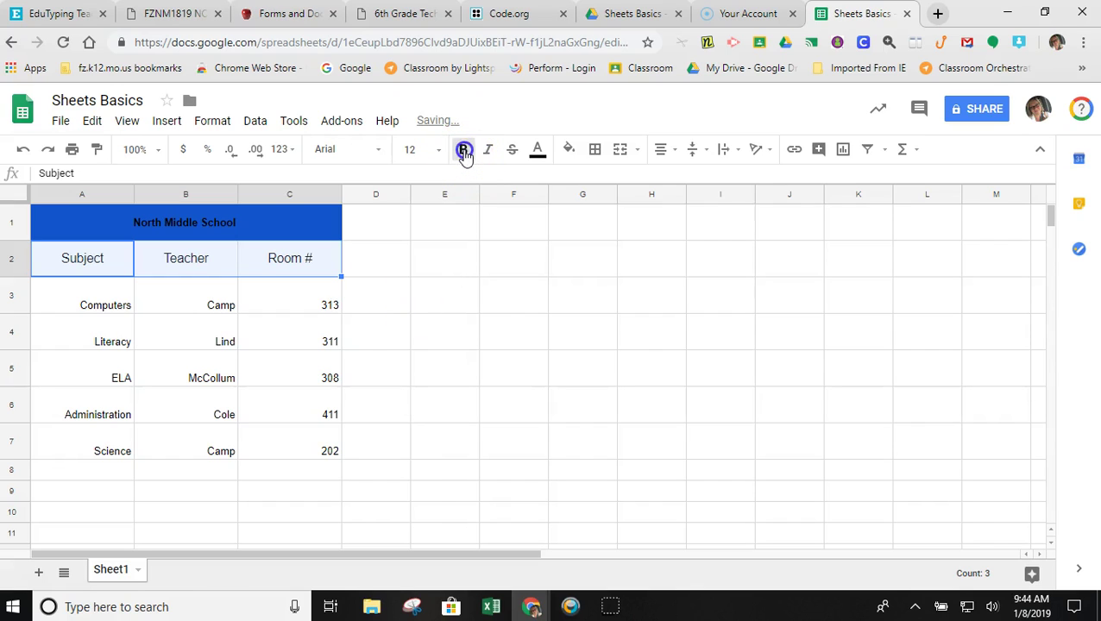
{"action": "left_click", "coordinate": [442, 344]}
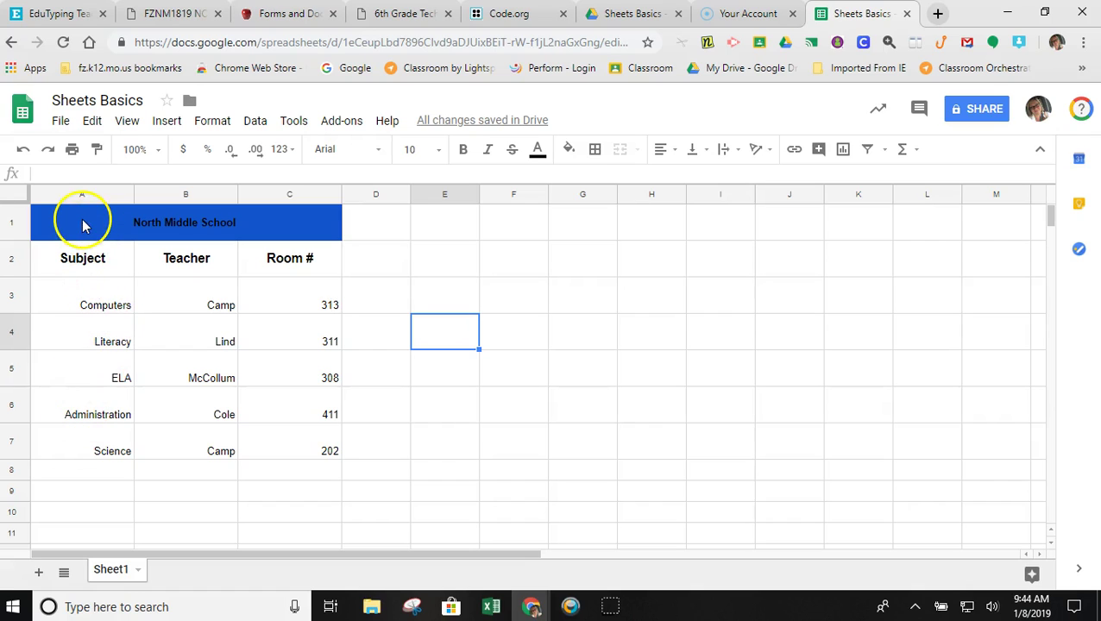
- Freeze the top two rows and check that the title and headings stay in place while the sheet moves
{"action": "left_click_drag", "start_coordinate": [74, 222], "coordinate": [77, 269]}
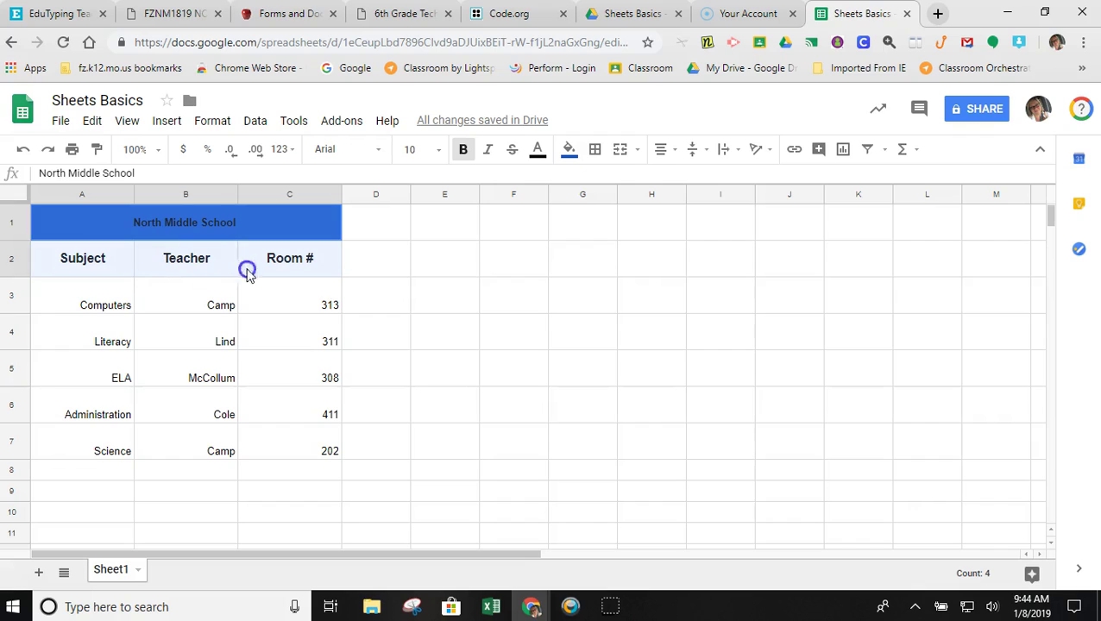
{"action": "left_click_drag", "start_coordinate": [293, 268], "coordinate": [293, 268]}
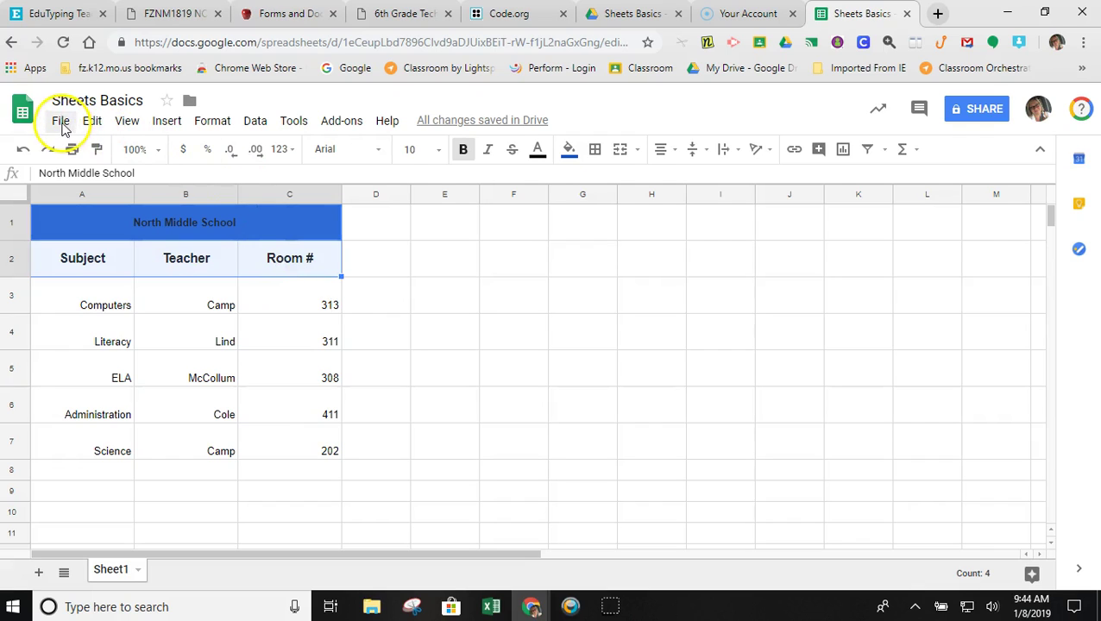
{"action": "left_click", "coordinate": [128, 123]}
{"action": "mouse_move", "coordinate": [151, 148]}
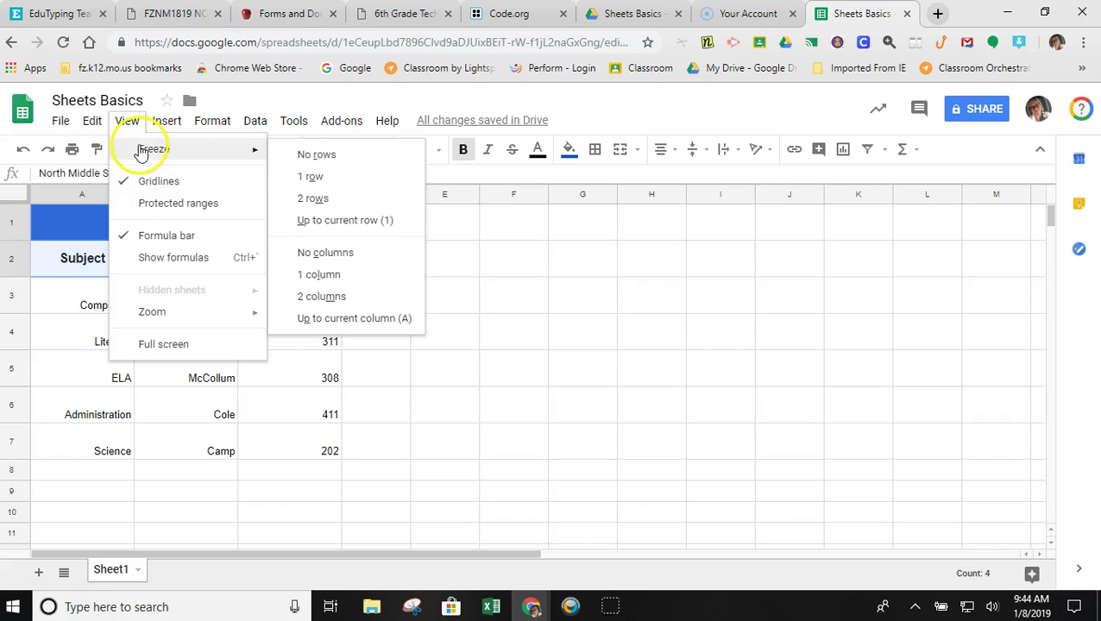
{"action": "left_click", "coordinate": [310, 202]}
{"action": "scroll", "coordinate": [233, 345], "scroll_direction": "down", "scroll_amount": 3}
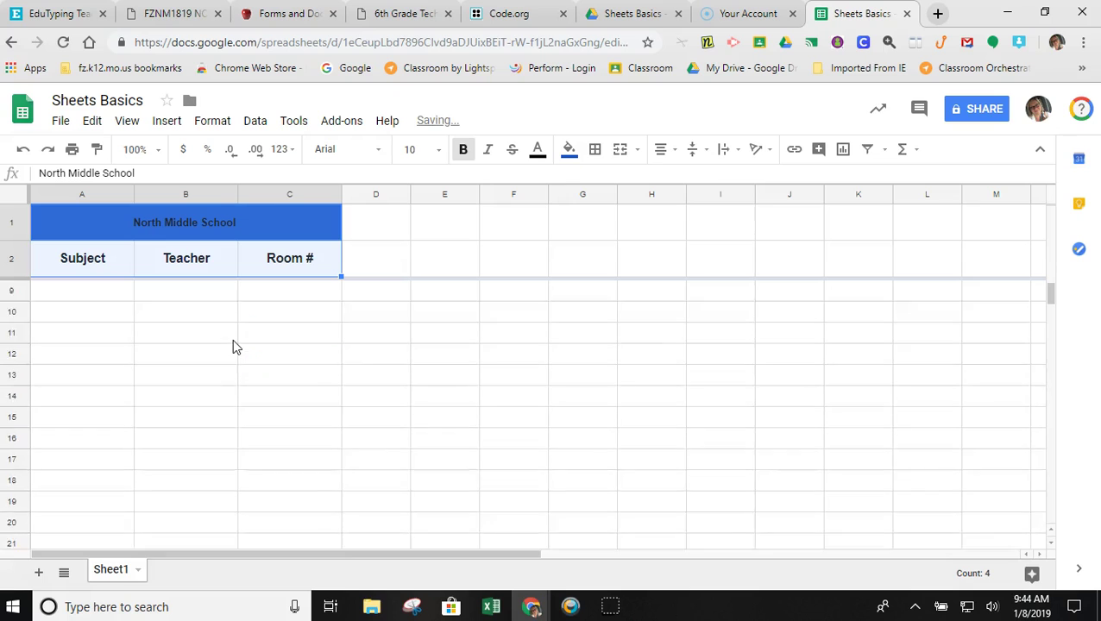
{"action": "scroll", "coordinate": [232, 339], "scroll_direction": "up", "scroll_amount": 3}
{"action": "scroll", "coordinate": [231, 340], "scroll_direction": "down", "scroll_amount": 5}
{"action": "scroll", "coordinate": [229, 341], "scroll_direction": "up", "scroll_amount": 4}
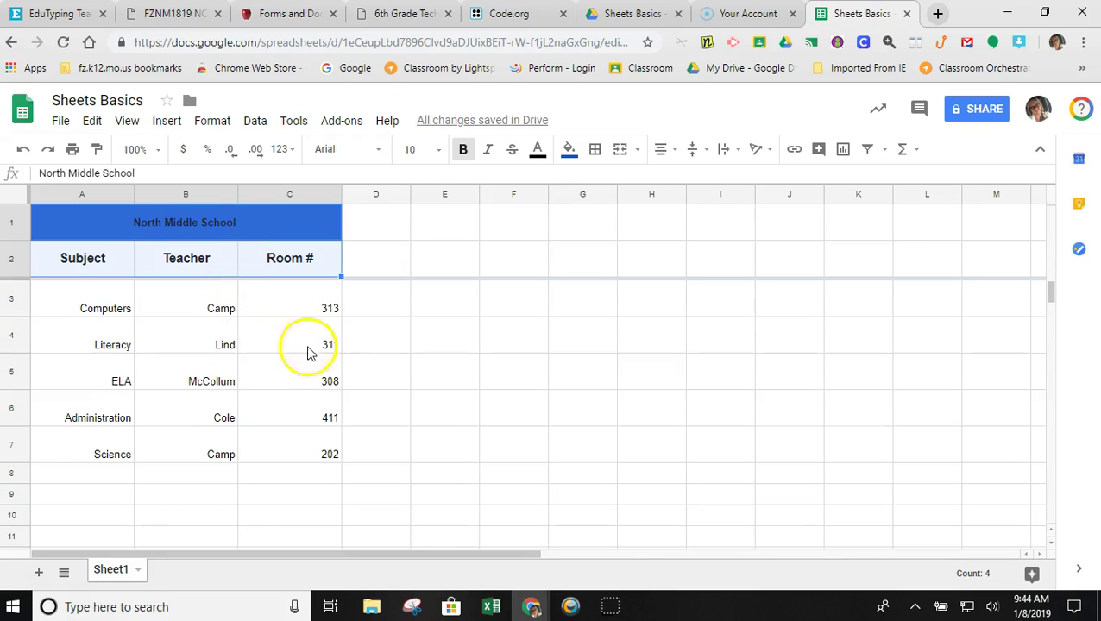
{"action": "left_click", "coordinate": [379, 345]}
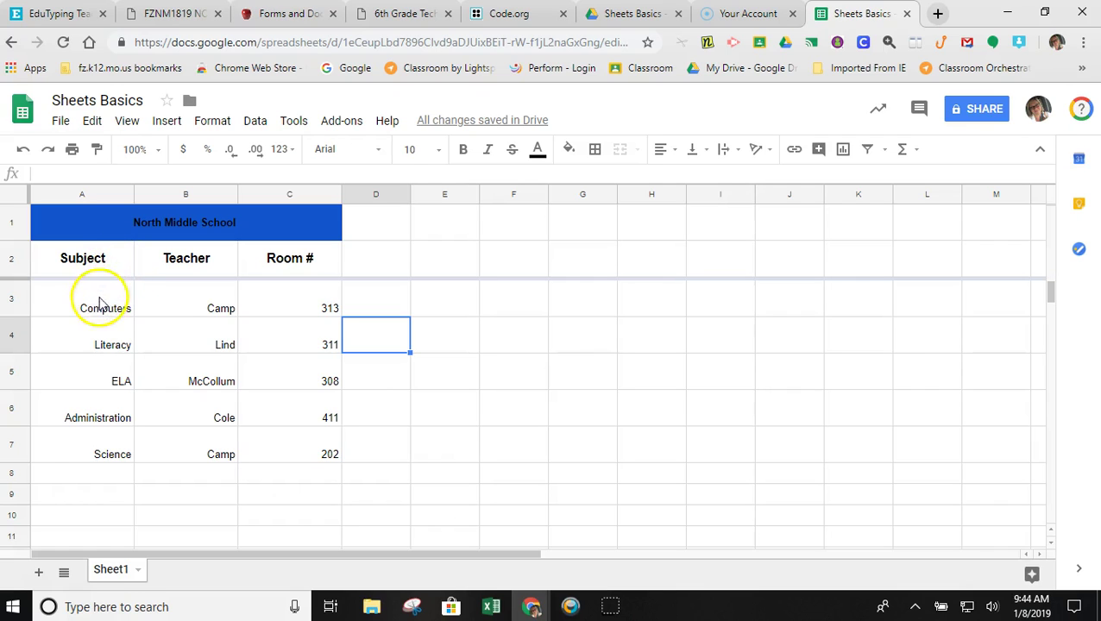
- Move the table in A2:C7 one column over to B2:D7, and move it back to A2:C7
{"action": "left_click", "coordinate": [95, 257]}
{"action": "left_click_drag", "start_coordinate": [96, 257], "coordinate": [299, 447]}
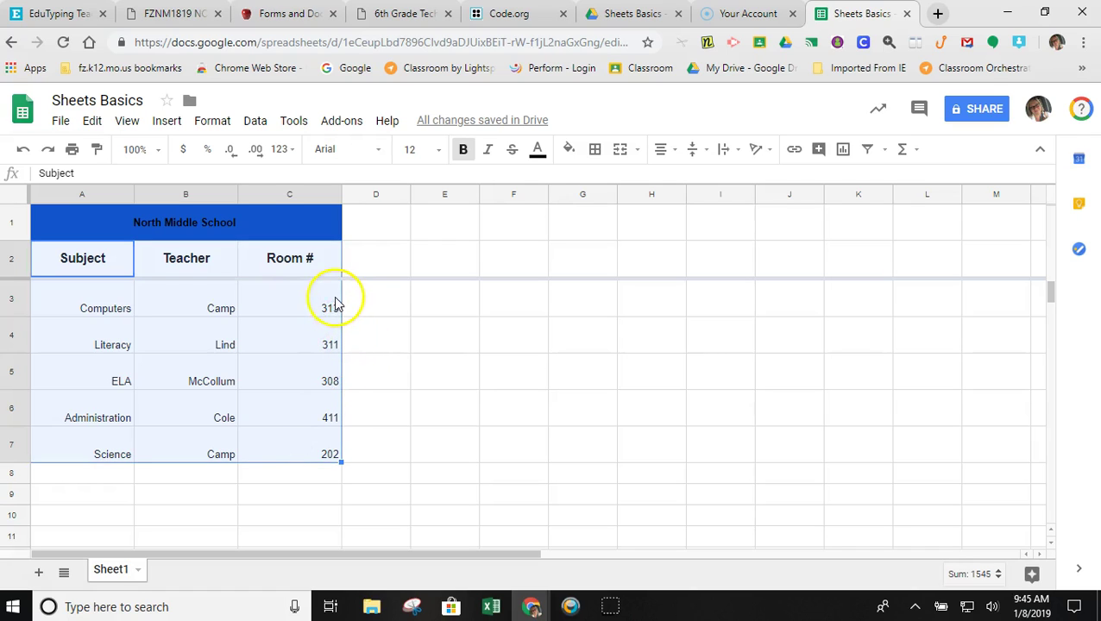
{"action": "left_click_drag", "start_coordinate": [341, 295], "coordinate": [365, 301]}
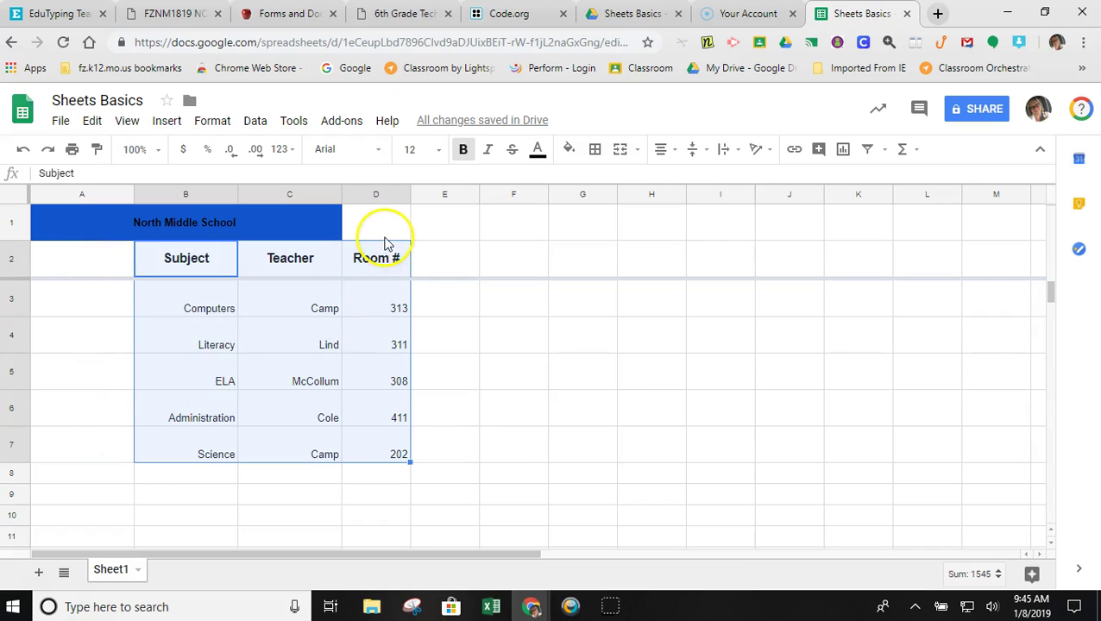
{"action": "left_click_drag", "start_coordinate": [383, 239], "coordinate": [316, 243]}
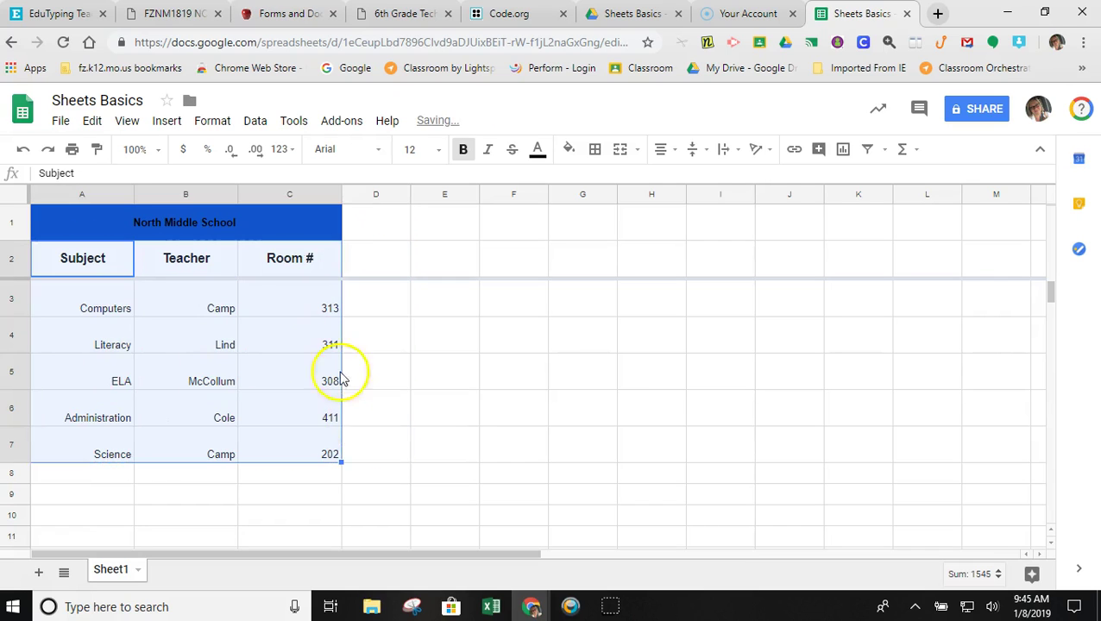
- Move the Teacher cells from B2:B7 to D2:D7 and the Room # cells from C2:C7 to B2:B7
{"action": "left_click", "coordinate": [190, 257]}
{"action": "left_click_drag", "start_coordinate": [191, 260], "coordinate": [201, 455]}
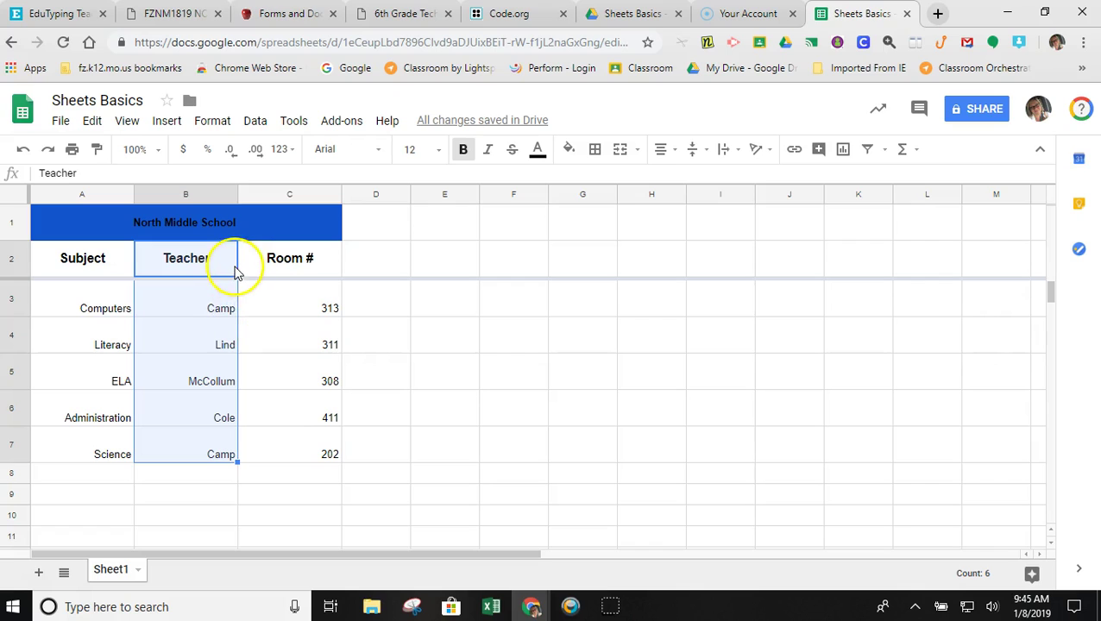
{"action": "left_click_drag", "start_coordinate": [236, 264], "coordinate": [307, 444]}
{"action": "left_click", "coordinate": [304, 259]}
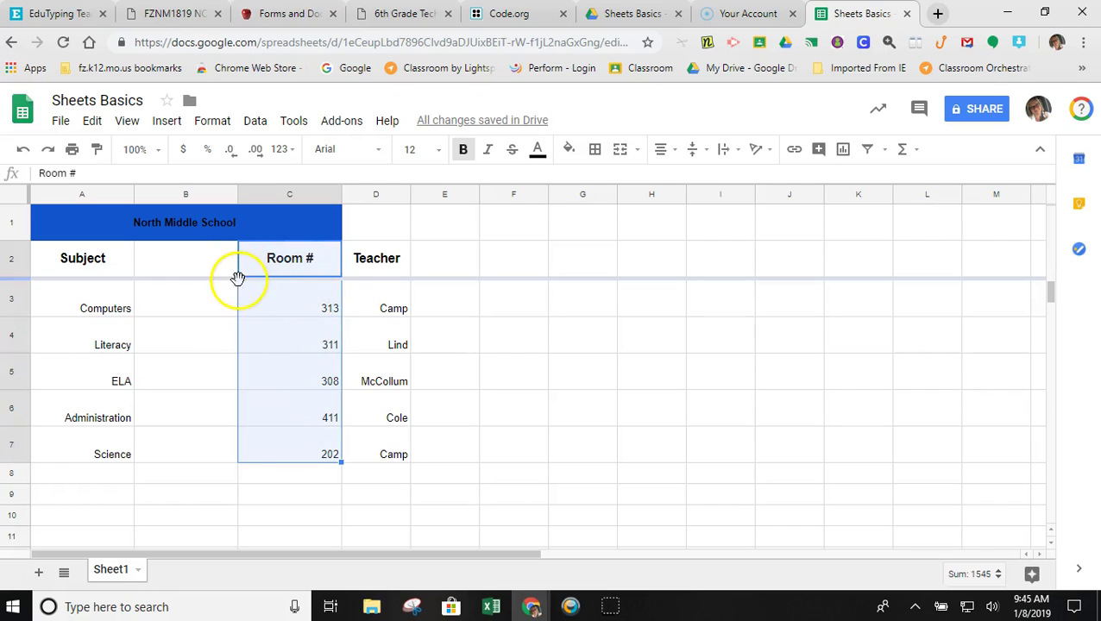
{"action": "left_click_drag", "start_coordinate": [237, 284], "coordinate": [210, 293]}
{"action": "left_click", "coordinate": [372, 333]}
- Move the Teacher cells from D2:D7 into the empty range C2:C7
{"action": "left_click", "coordinate": [373, 258]}
{"action": "left_click_drag", "start_coordinate": [364, 312], "coordinate": [369, 455]}
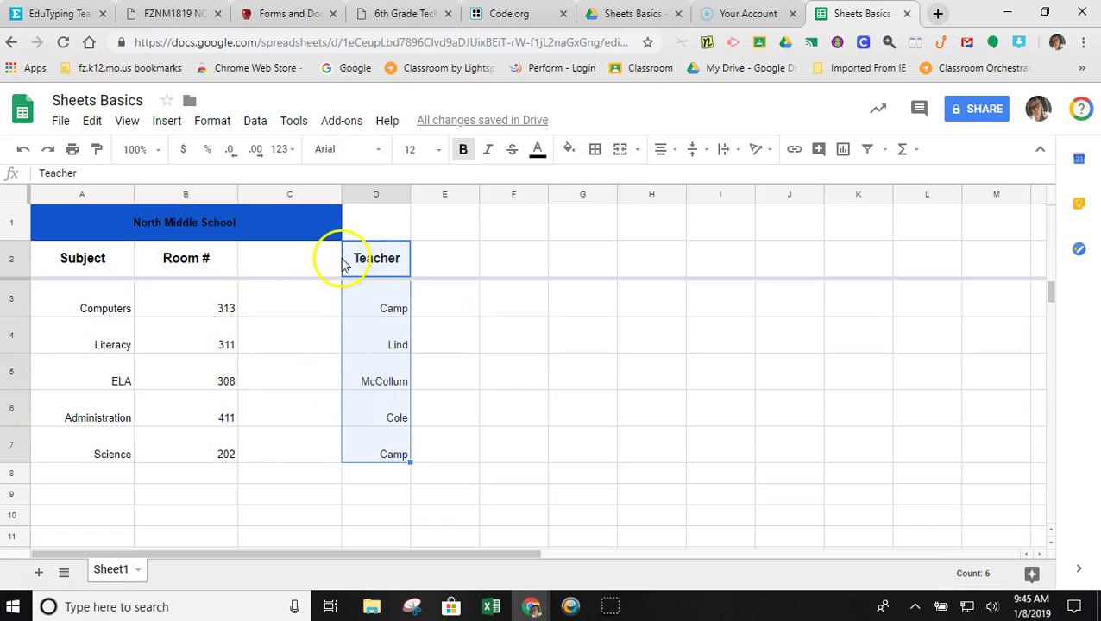
{"action": "key", "text": "ctrl+c"}
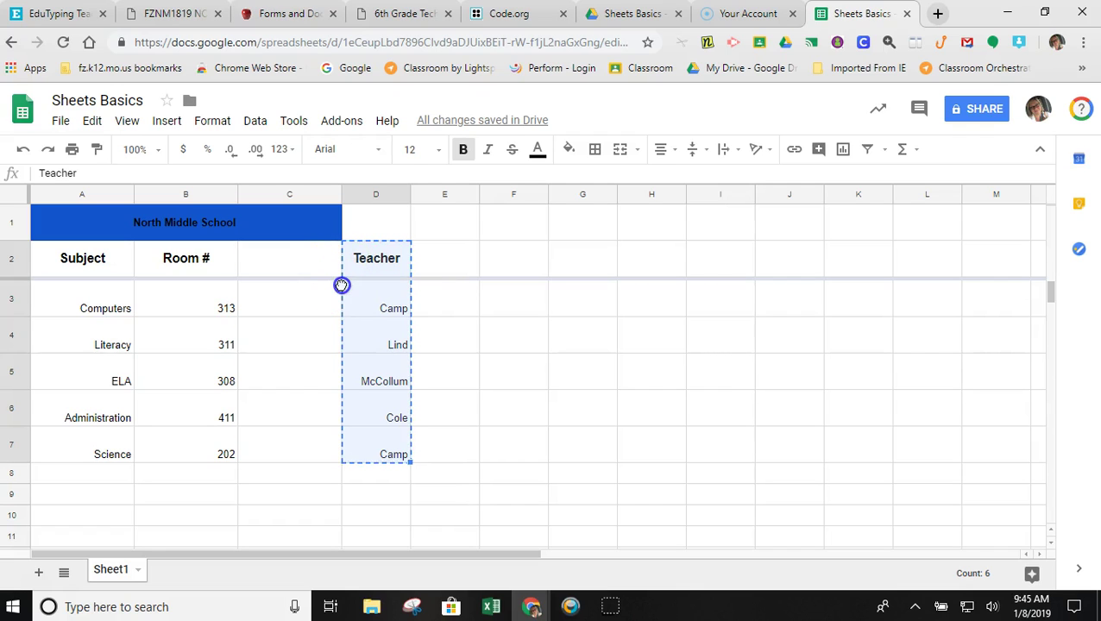
{"action": "left_click_drag", "start_coordinate": [323, 310], "coordinate": [322, 310]}
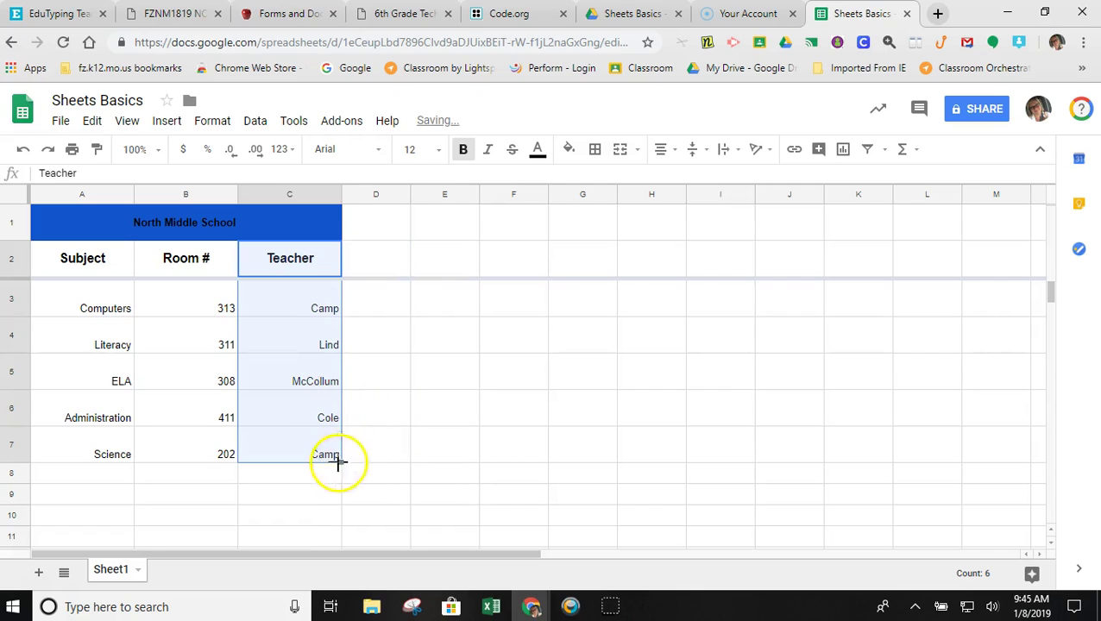
{"action": "left_click", "coordinate": [302, 490]}
{"action": "left_click", "coordinate": [449, 483]}
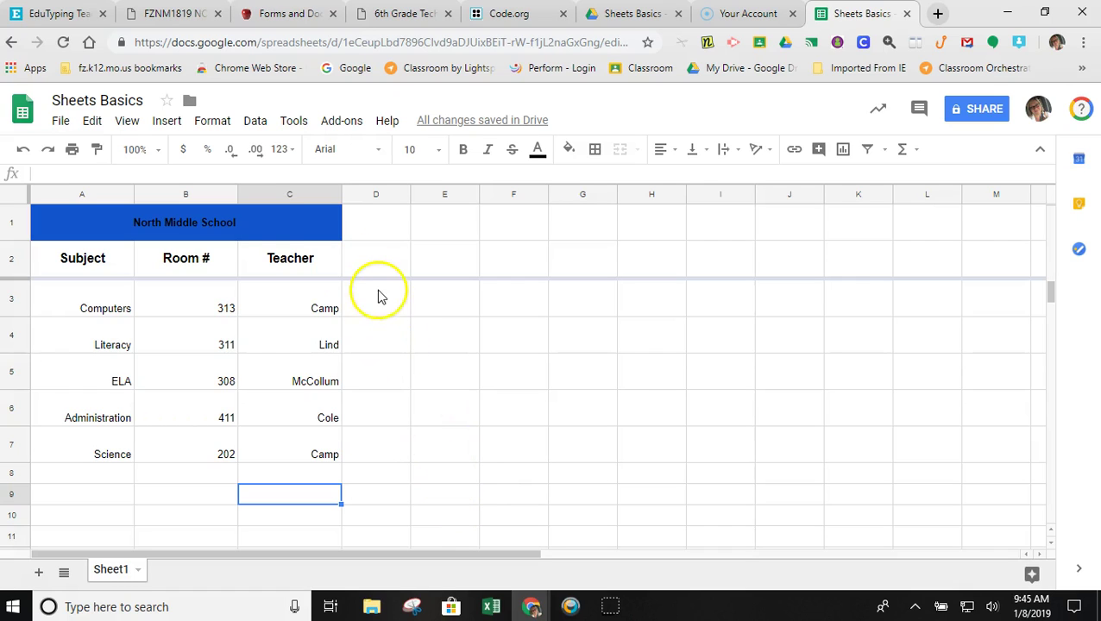